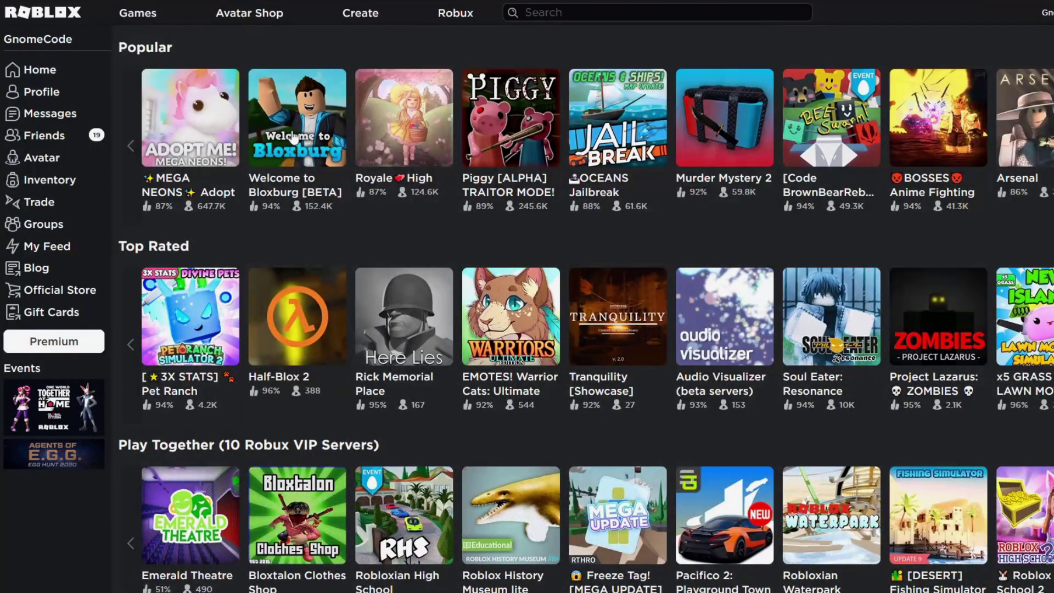
Open the Piggy game page from the Popular row on the Roblox home page
click(522, 140)
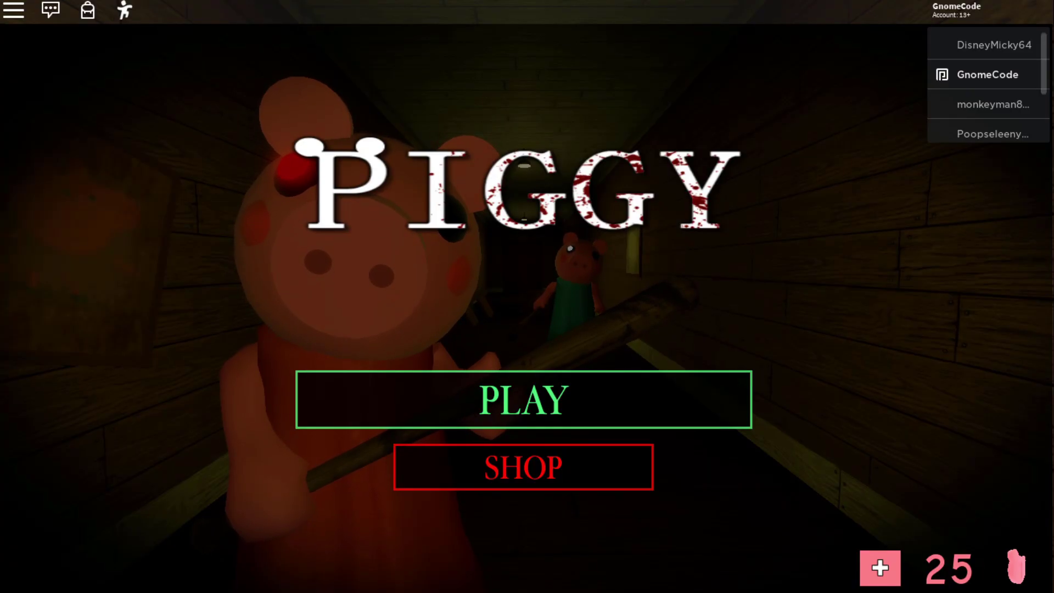
Press PLAY on the Piggy title screen and vote for the Player tile
click(596, 398)
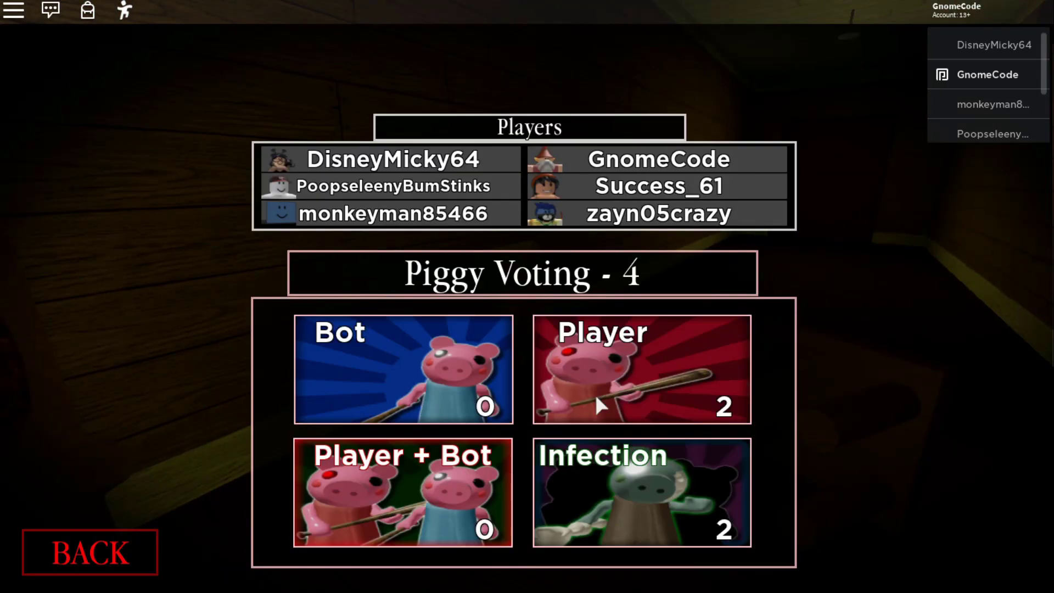
click(595, 388)
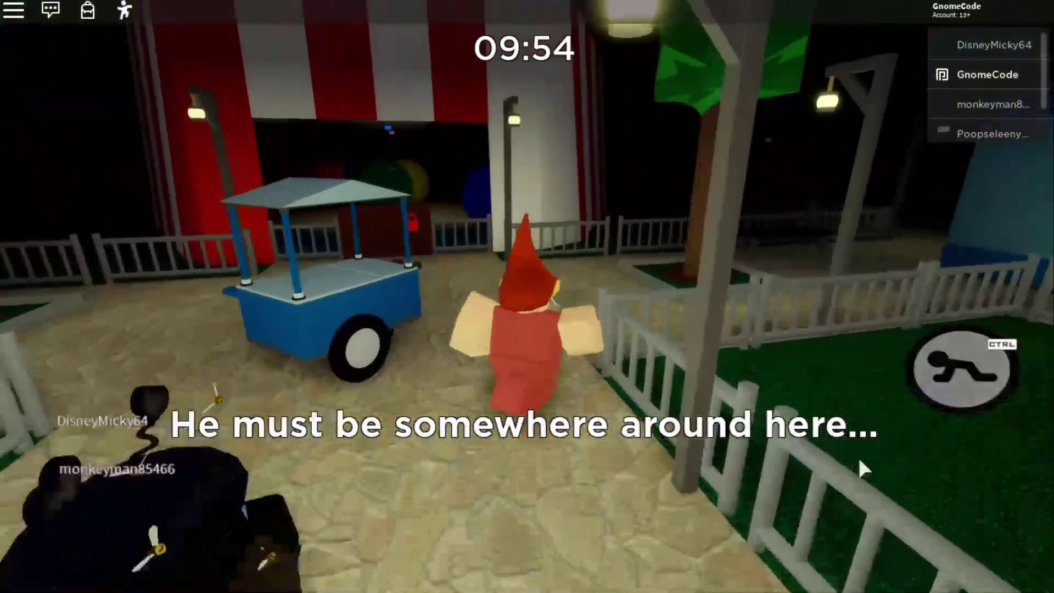
Walk the gnome past the striped tent and along the dark tree path, toggling crouch
key(w)
key(a)
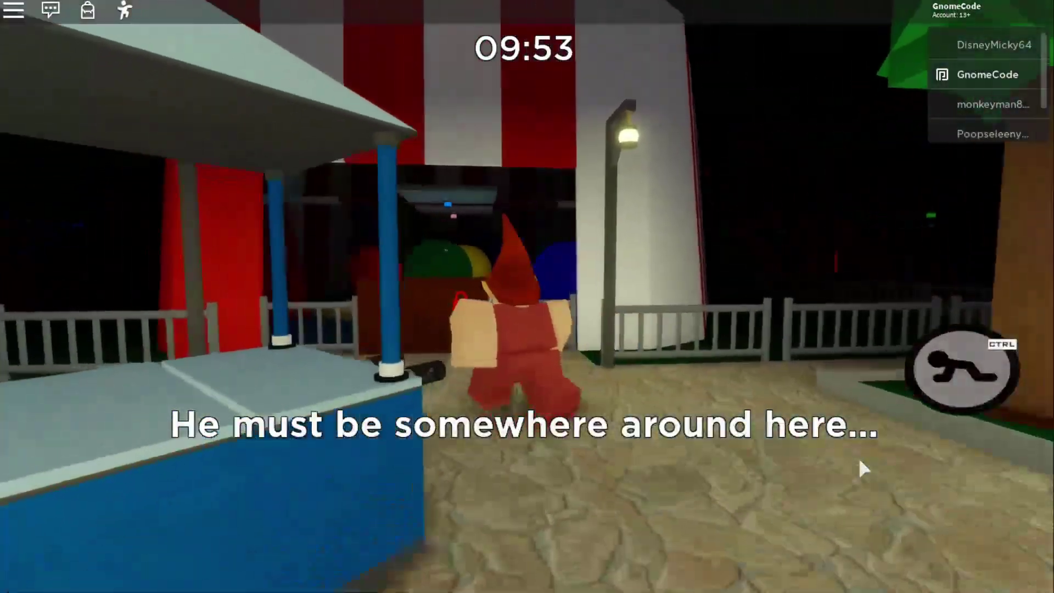
key(a)
key(w)
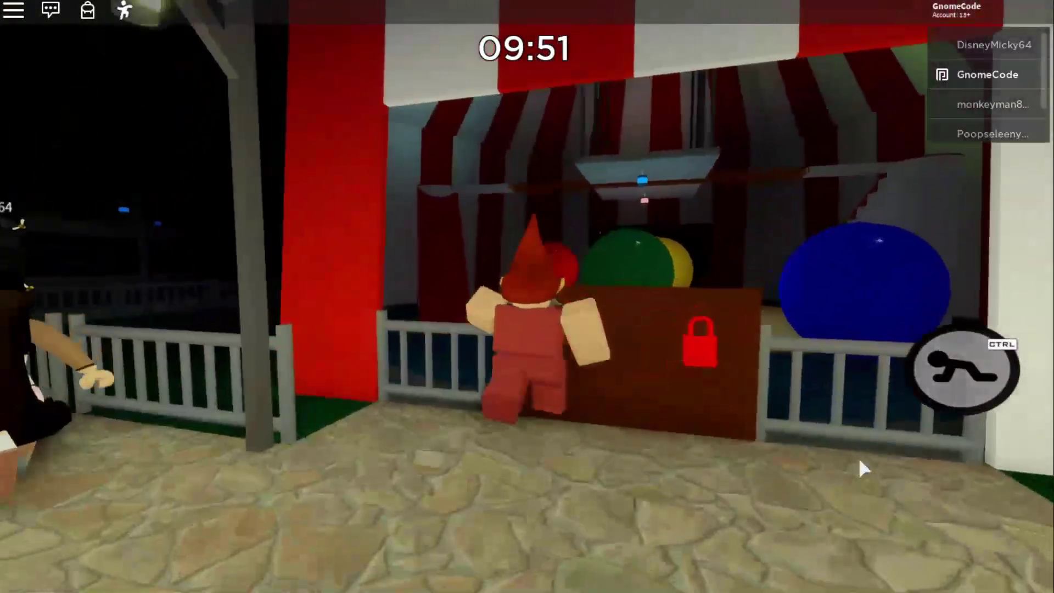
key(w)
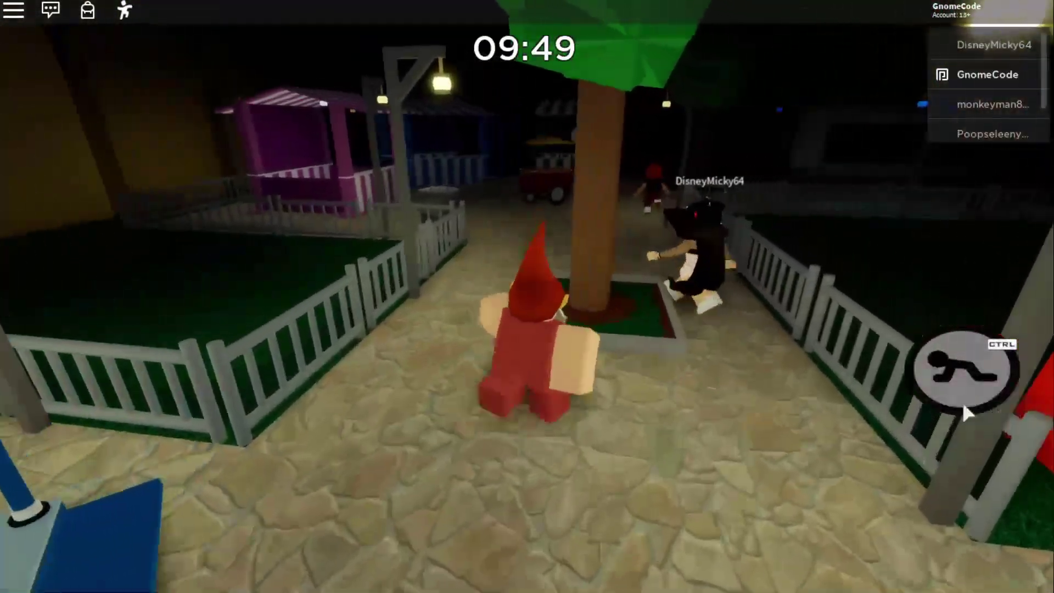
click(965, 374)
click(965, 374)
key(a)
key(w)
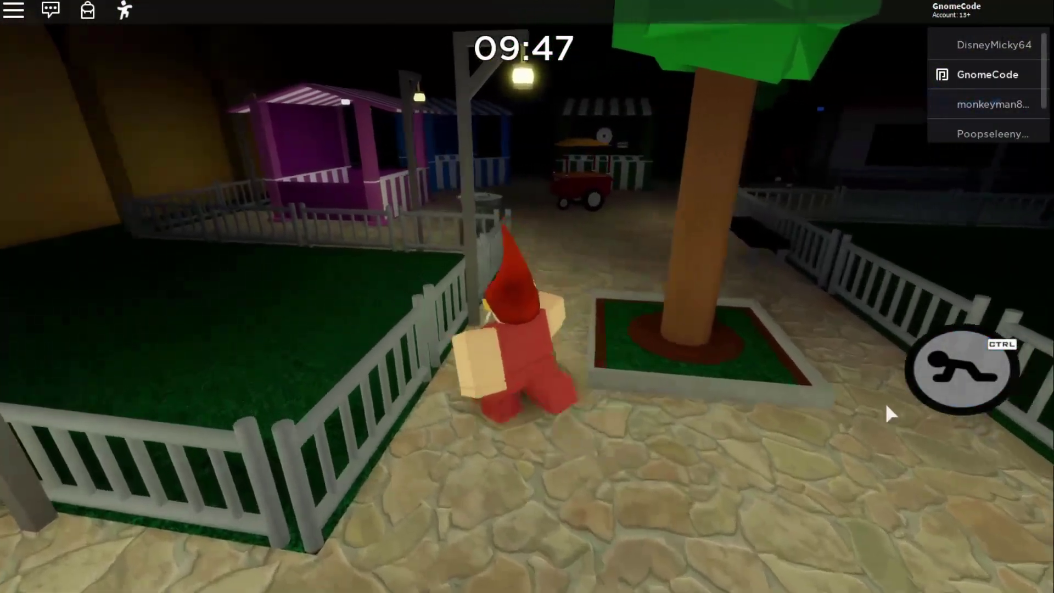
key(ctrl)
Head past the striped stalls and food cart up to the green stall's counter
key(a)
key(w)
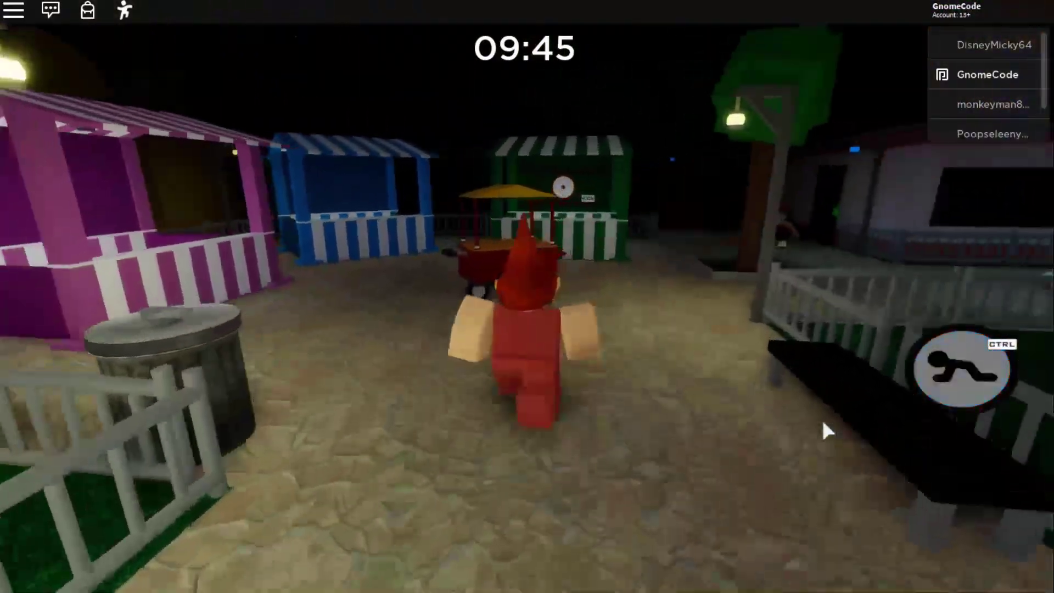
key(ctrl)
key(d)
key(w)
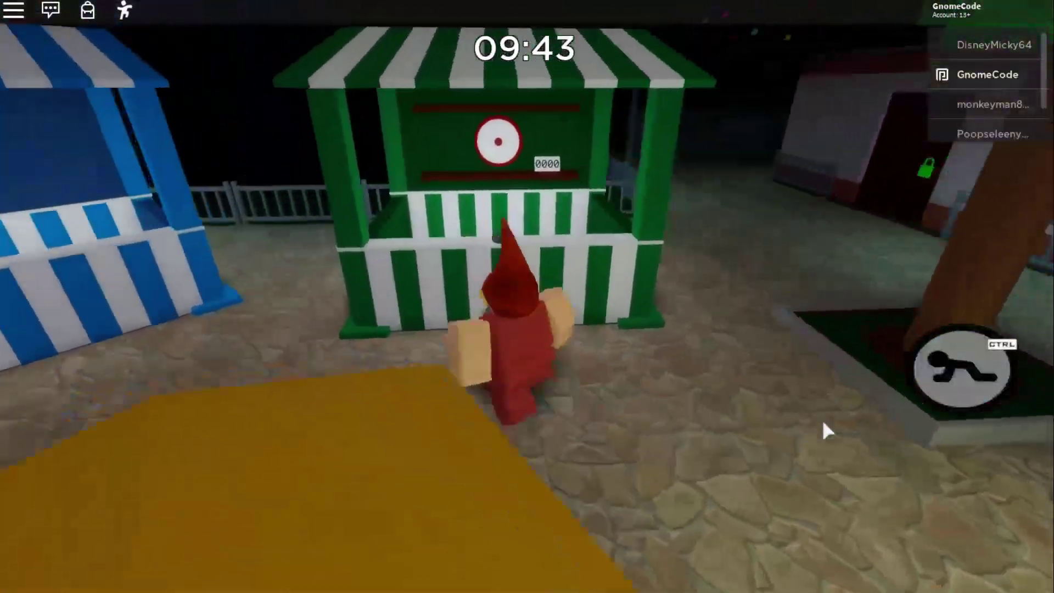
key(a)
key(w)
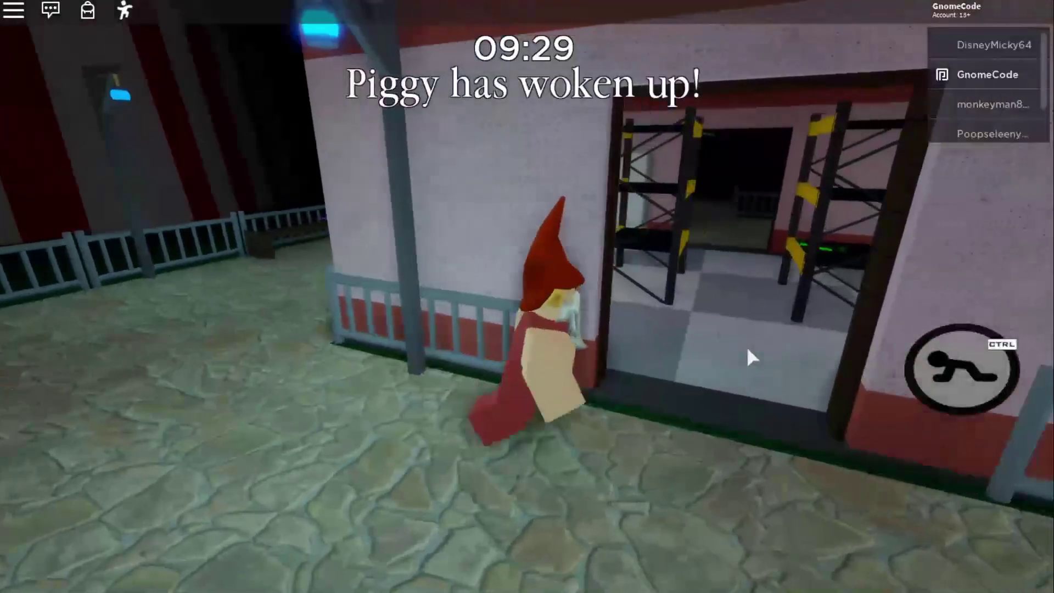
Walk between the house shelves to the green key and carry it back outside
key(d)
key(w)
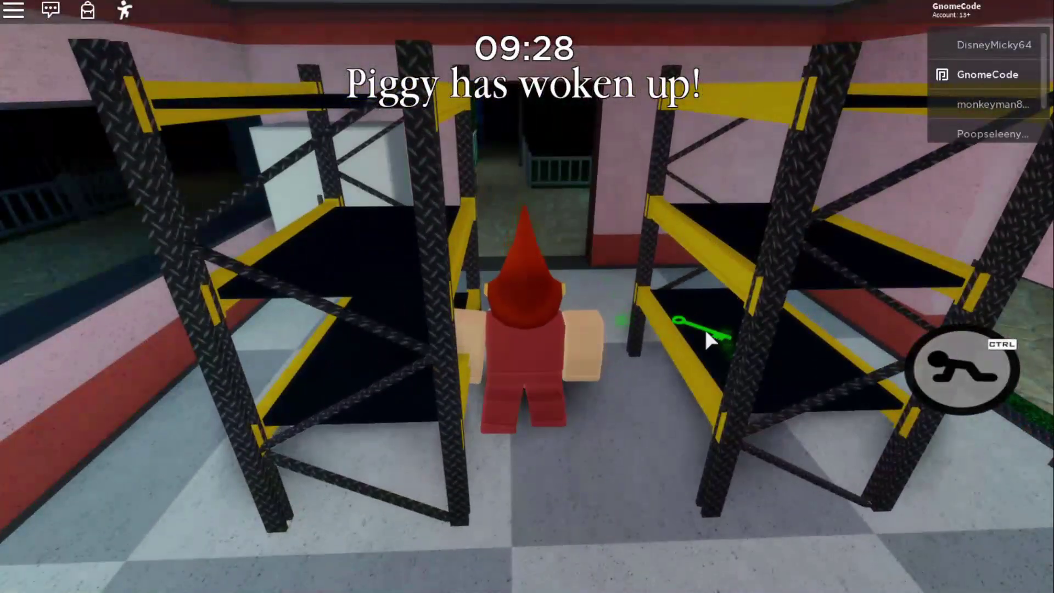
key(d)
key(w)
key(1)
key(w)
key(d)
key(a)
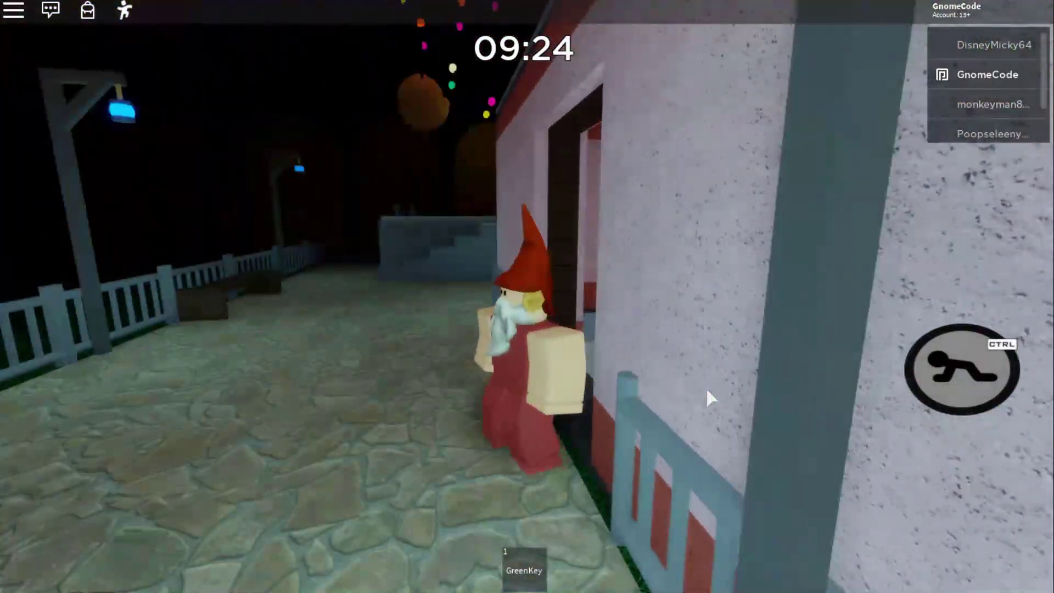
key(d)
key(w)
key(1)
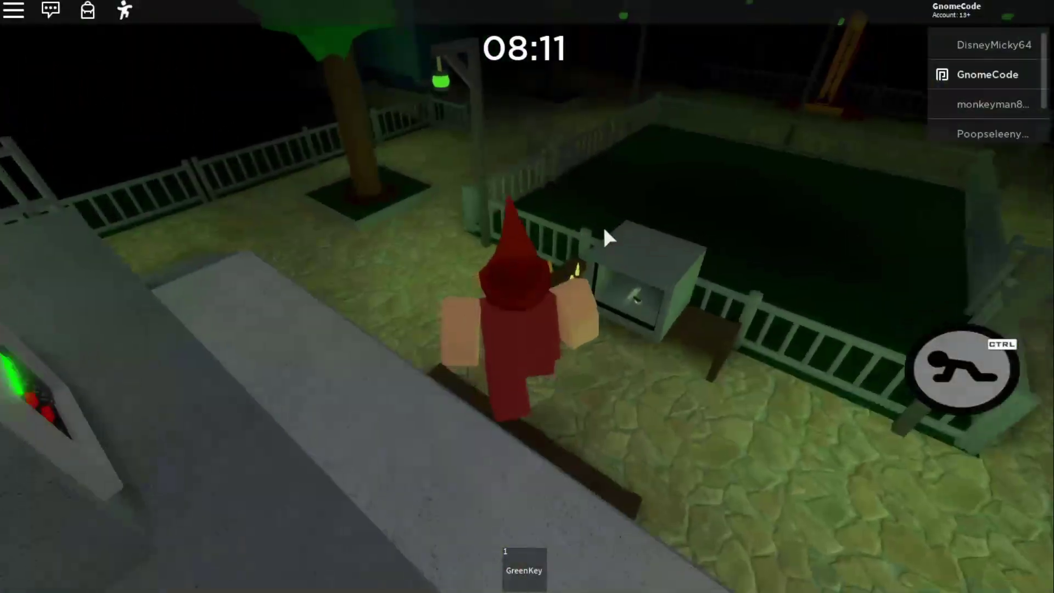
Reach the grey key box, then turn on Piggy and stun it with the gun
key(w)
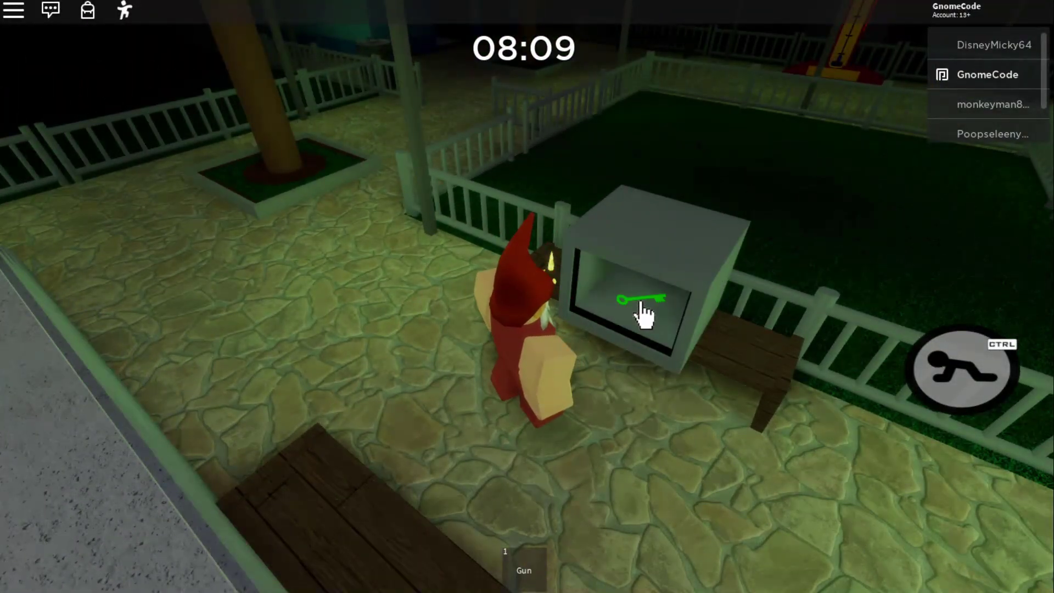
key(w)
key(a)
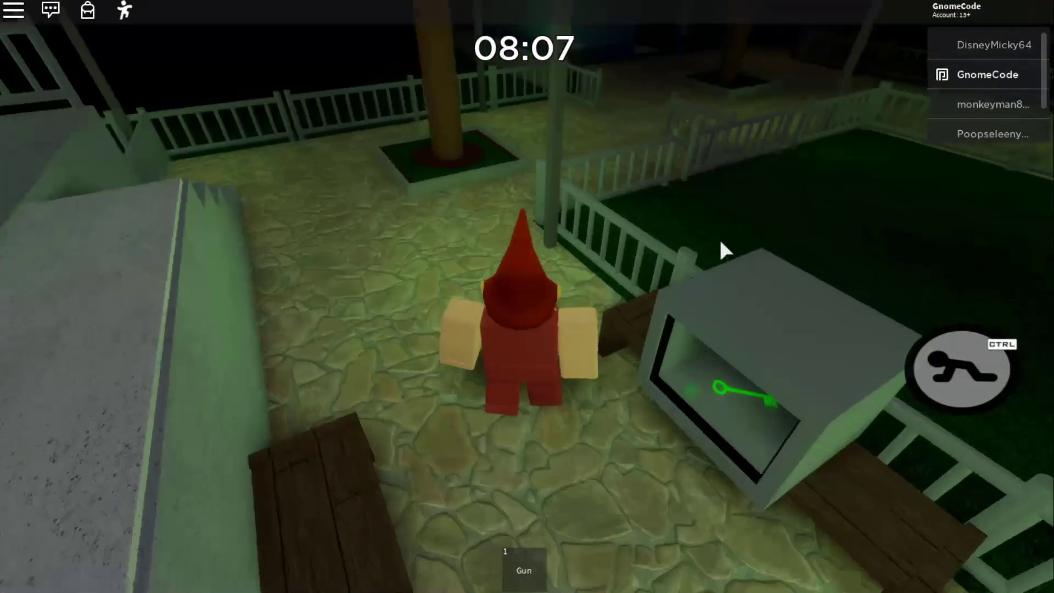
key(w)
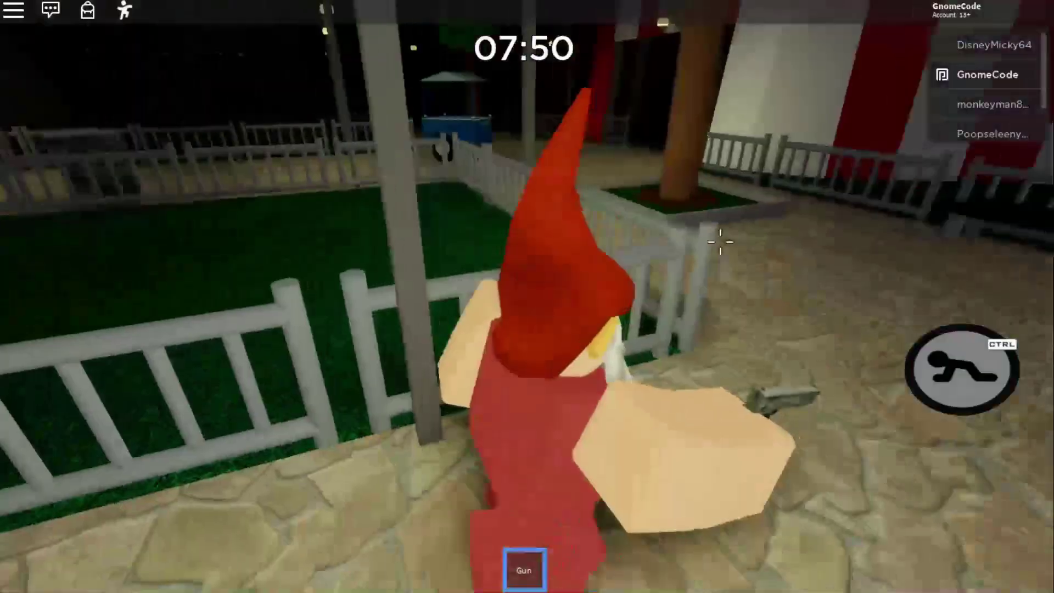
key(w)
key(s)
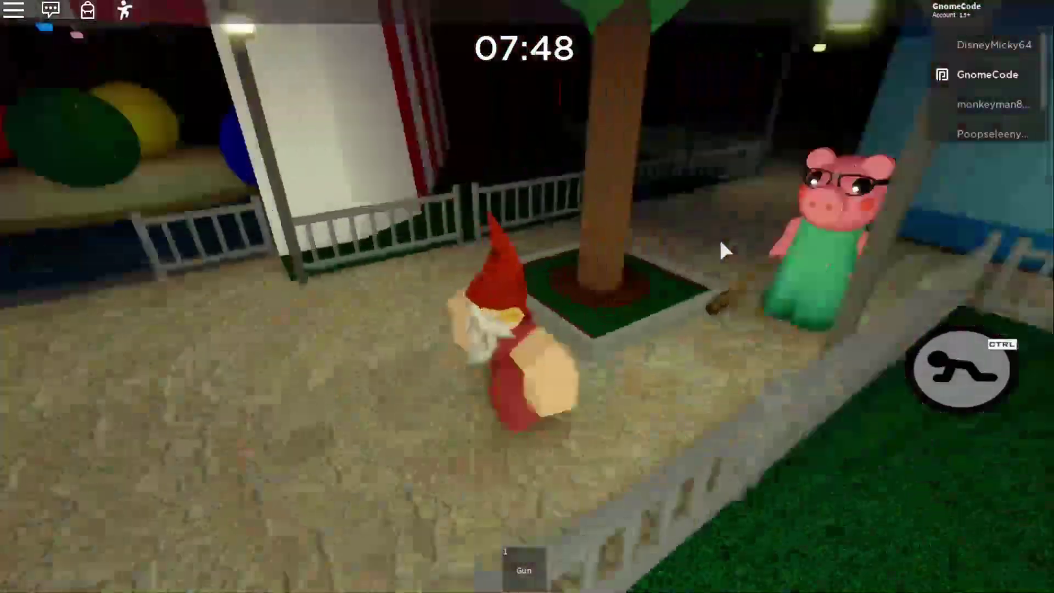
key(1)
click(543, 173)
Run across the ball stage to the red building, take the Red Key and crawl into the vent
key(w)
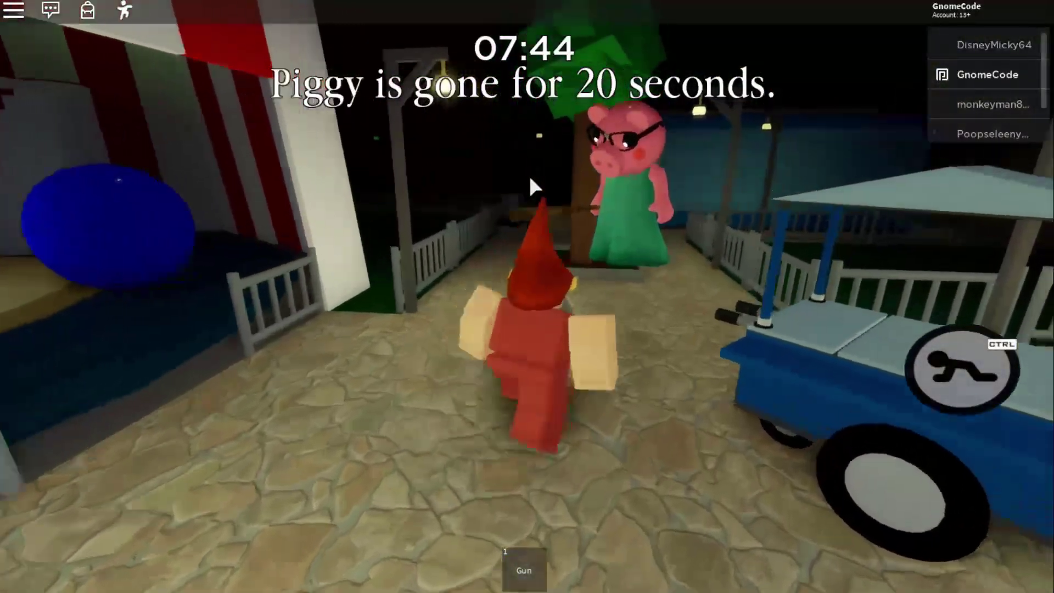
key(a)
key(w)
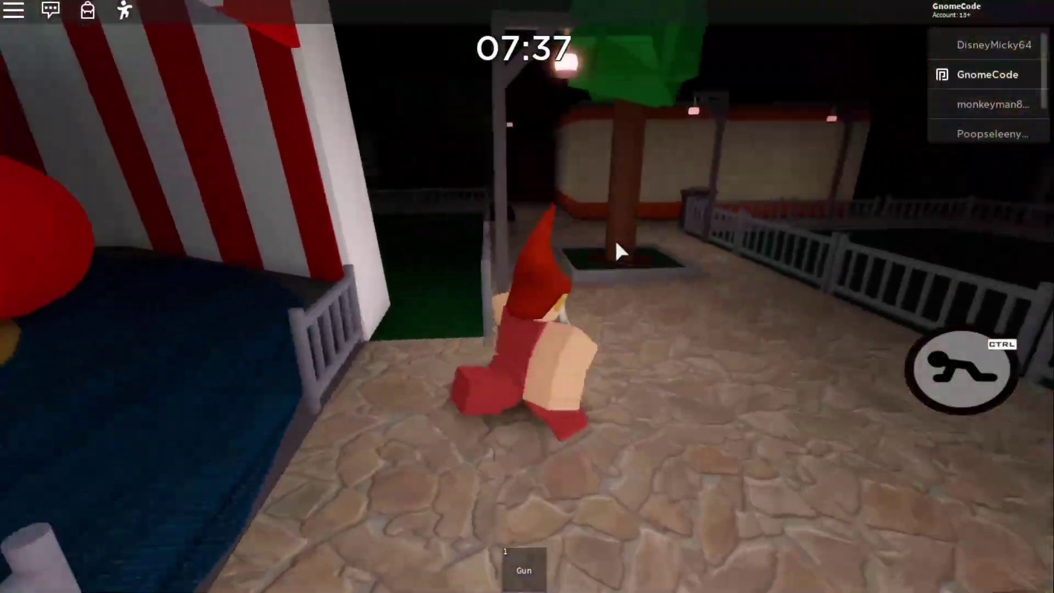
key(w)
key(w)
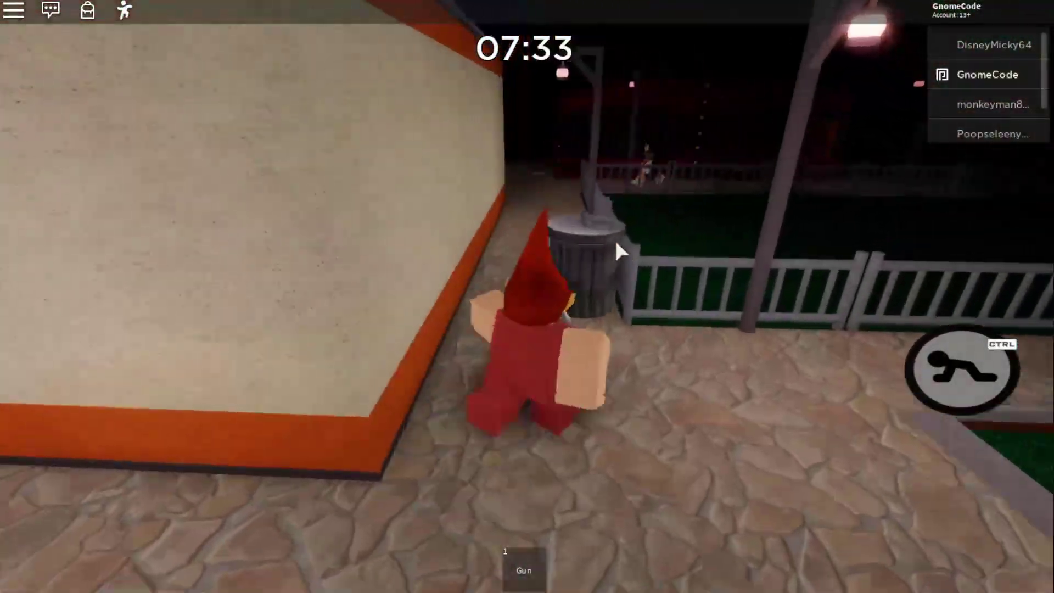
key(w)
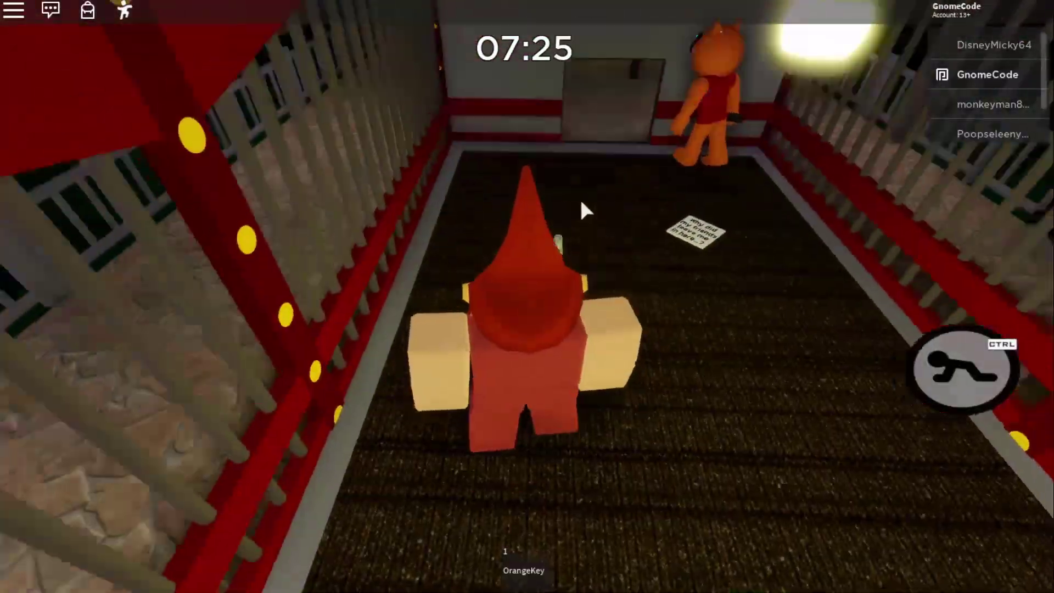
key(ctrl)
key(w)
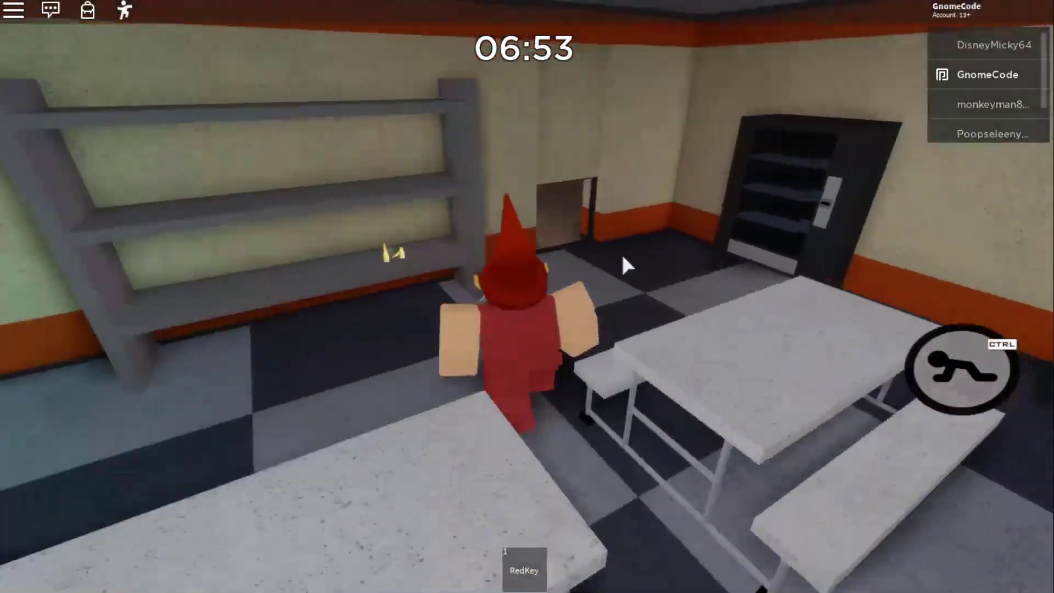
key(w)
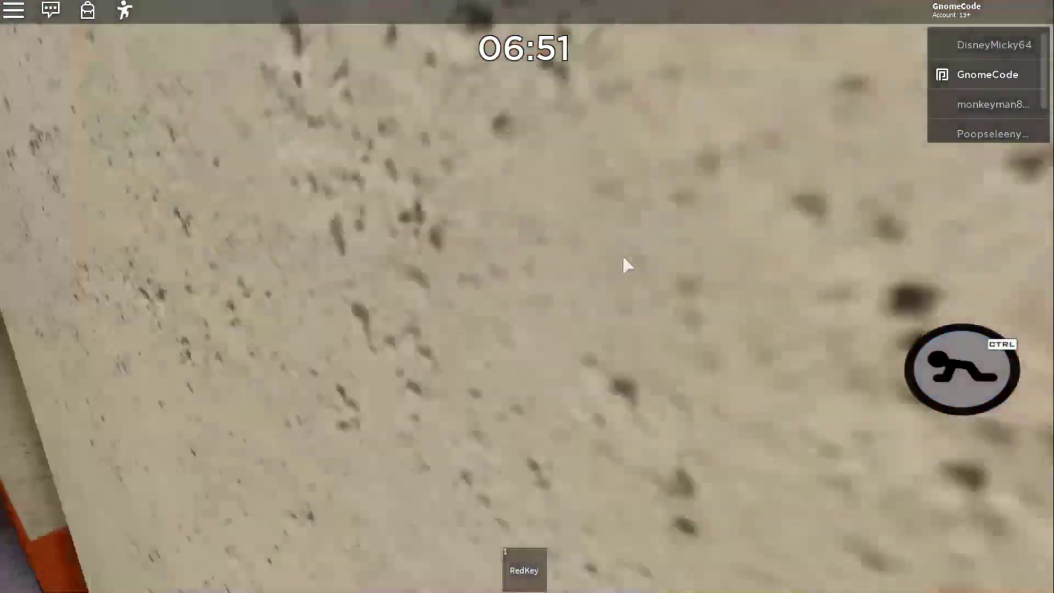
key(w)
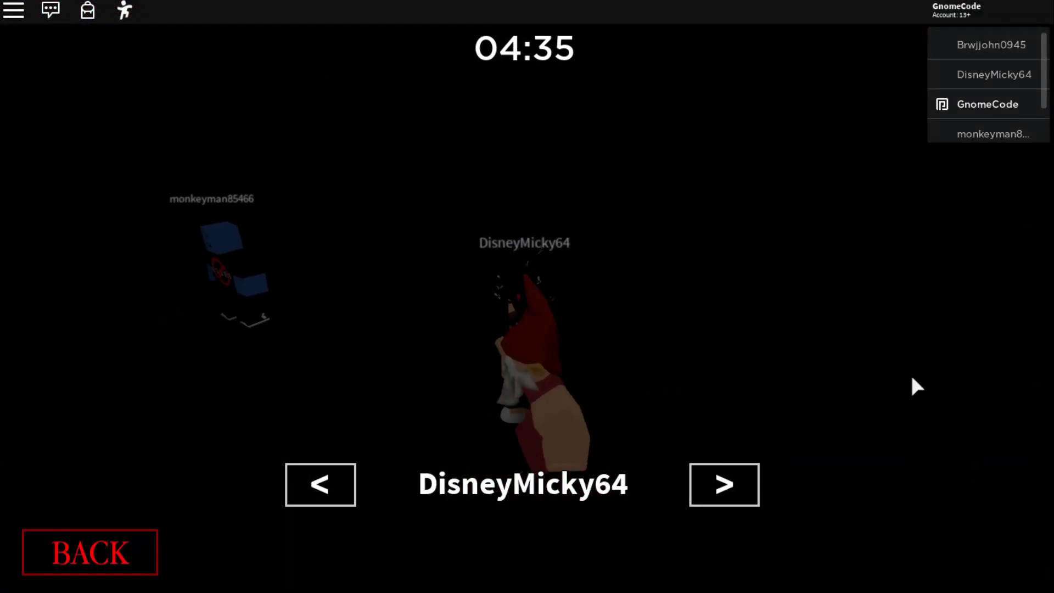
Cycle the spectator camera through three surviving players with the > arrow
click(750, 483)
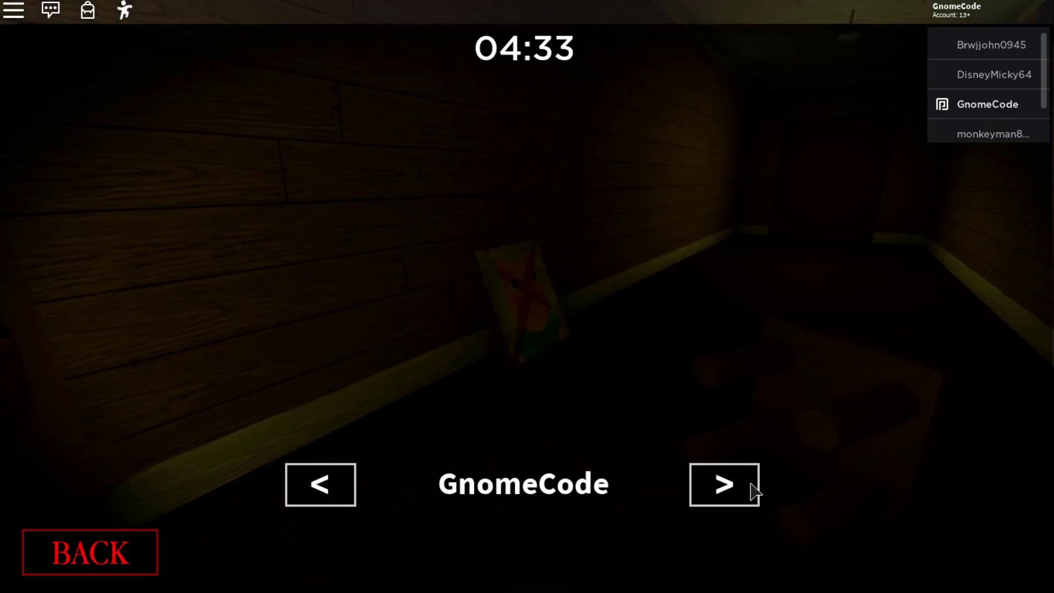
click(750, 489)
click(750, 488)
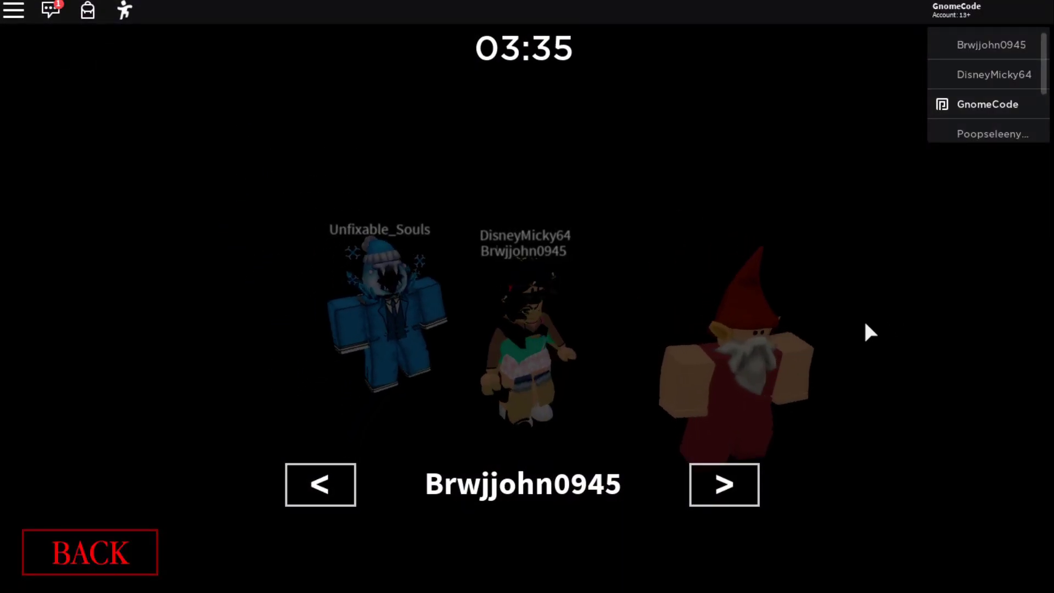
Switch the spectator camera three more times, ending on the Piggy player
click(729, 483)
click(729, 485)
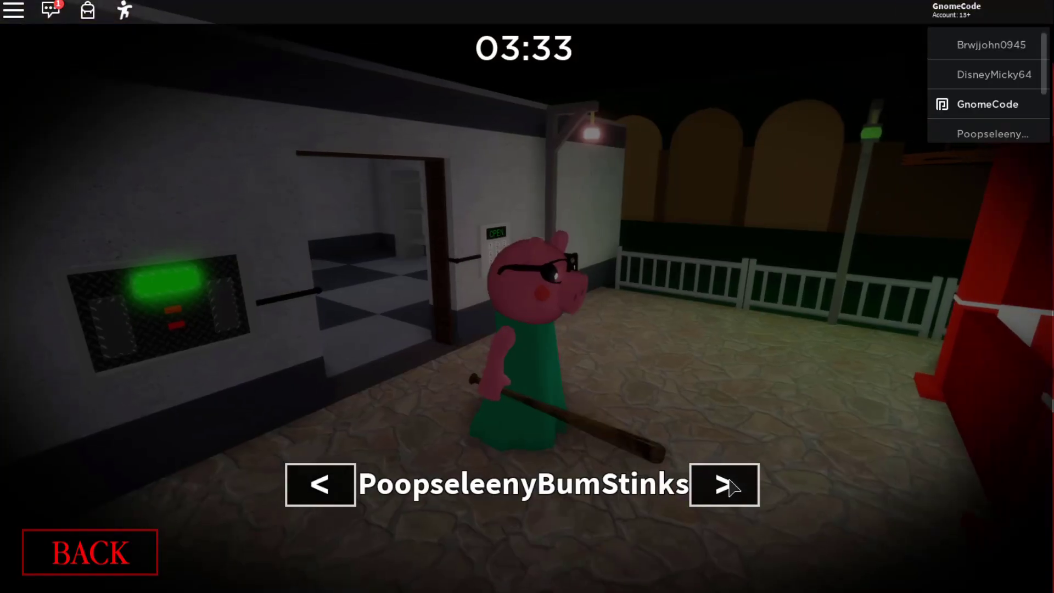
click(733, 486)
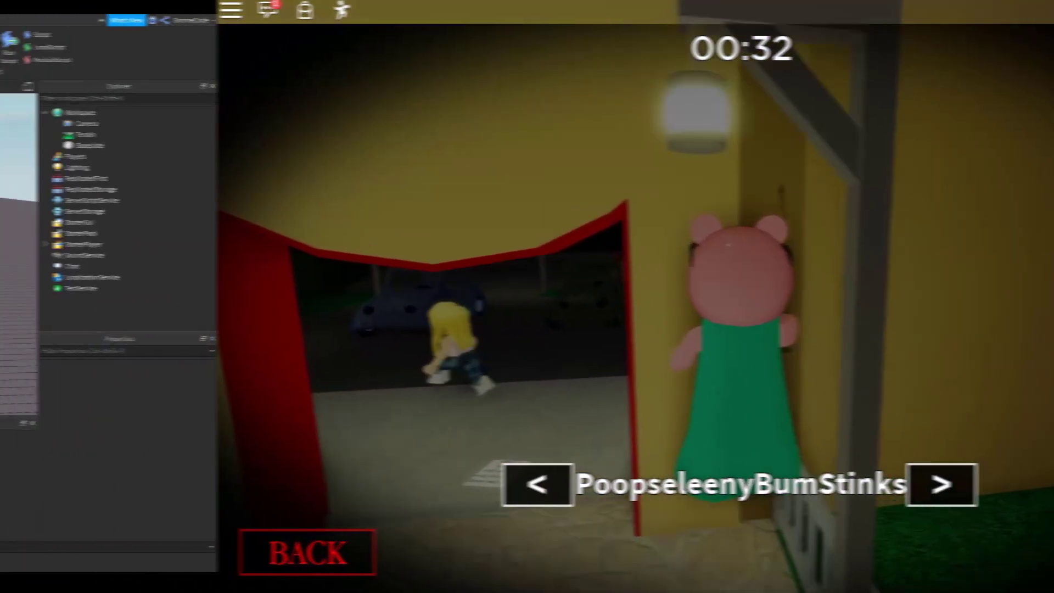
Set the part's SpecialMesh MeshType to an egg-like shape in Properties
click(931, 167)
click(961, 404)
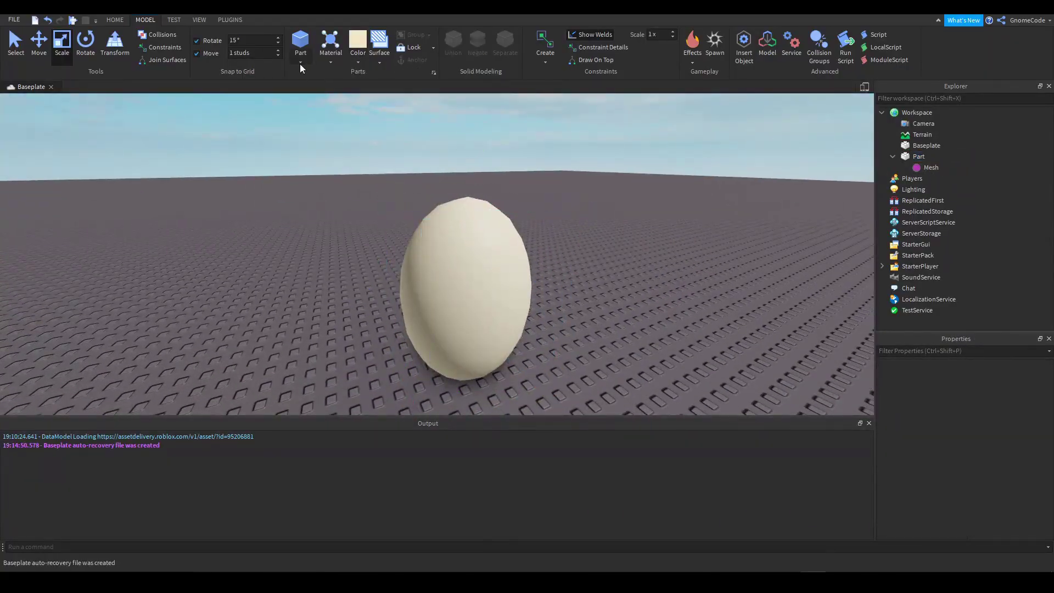
click(455, 329)
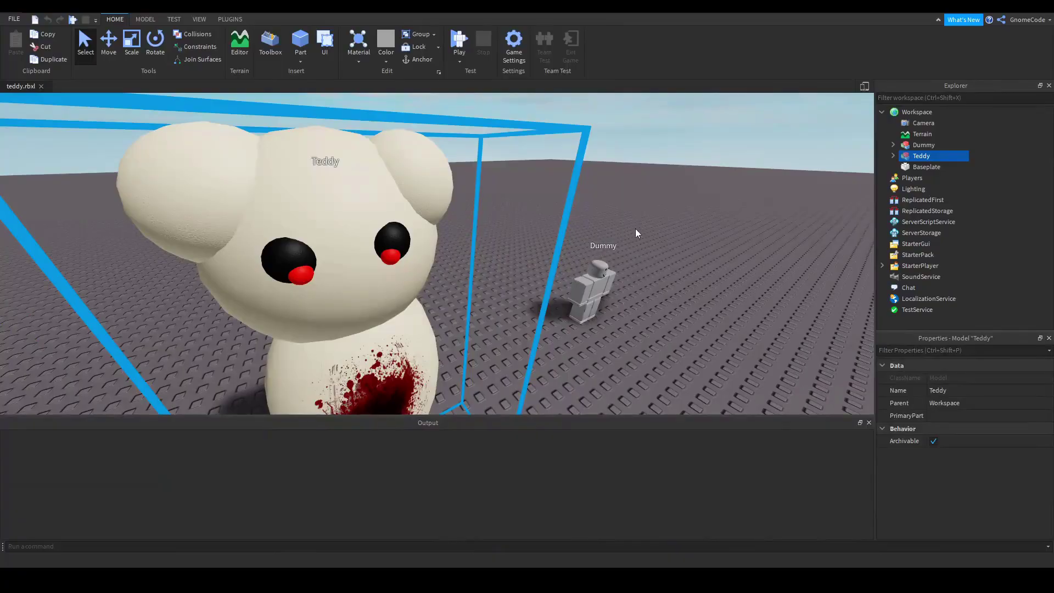
Zoom and orbit to look up at Teddy, then frame Teddy together with the Dummy
scroll(670, 214, down, 5)
right_drag(670, 214, 649, 296)
scroll(648, 292, up, 6)
scroll(648, 297, down, 5)
scroll(618, 283, up, 3)
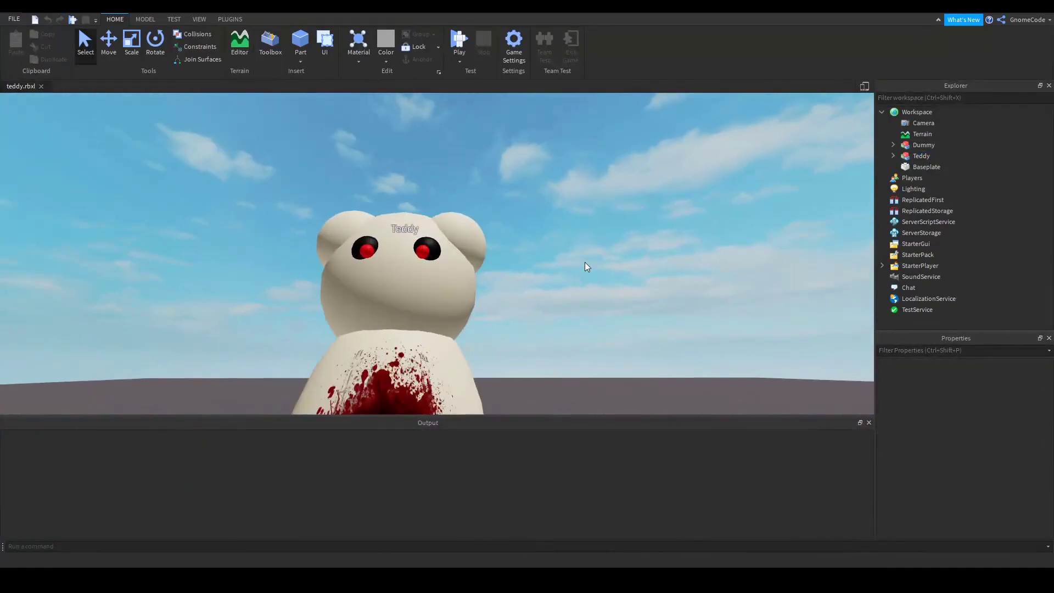
right_drag(585, 266, 470, 216)
scroll(470, 216, down, 4)
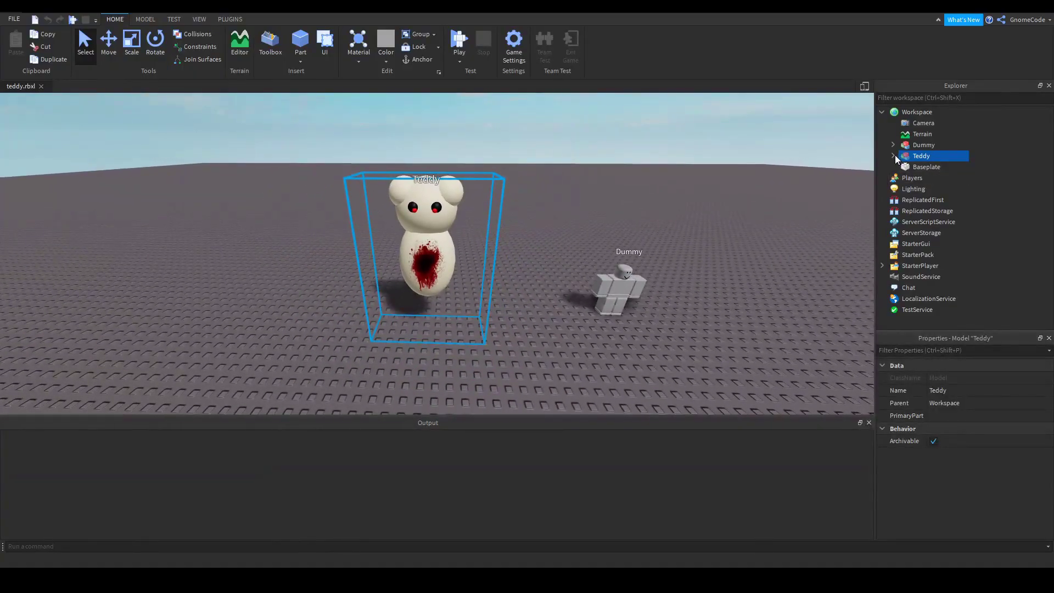
Expand Teddy in Explorer and inspect its LeftArm, LeftLeg and RightArm parts and the play-test modes
click(893, 156)
click(930, 180)
click(931, 190)
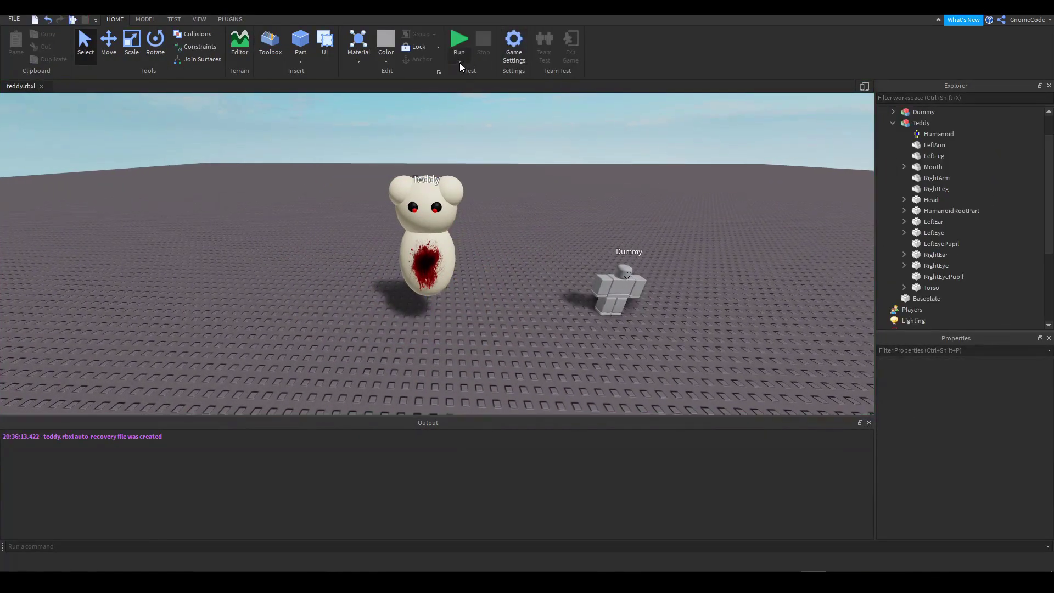
click(460, 62)
click(934, 155)
click(932, 179)
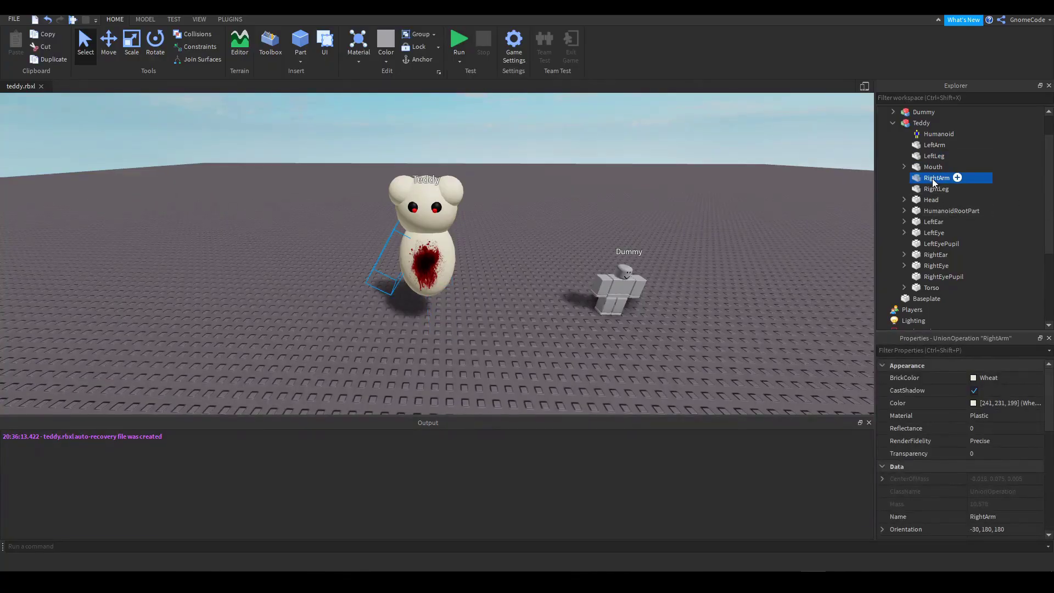
click(175, 20)
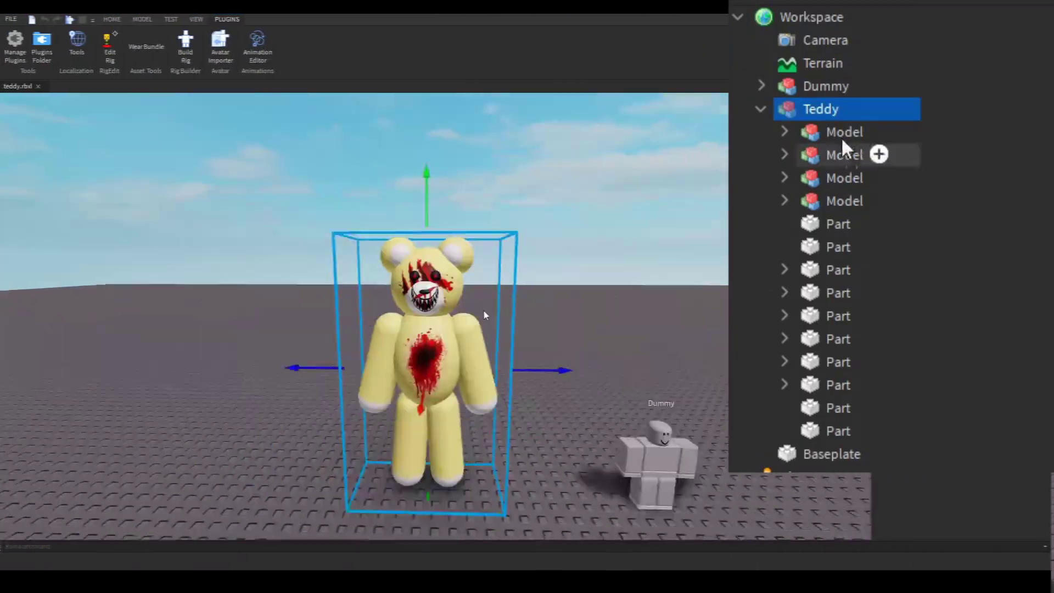
Name Teddy's unnamed models and loose parts, including the ears, RightEye and Mouth
click(839, 132)
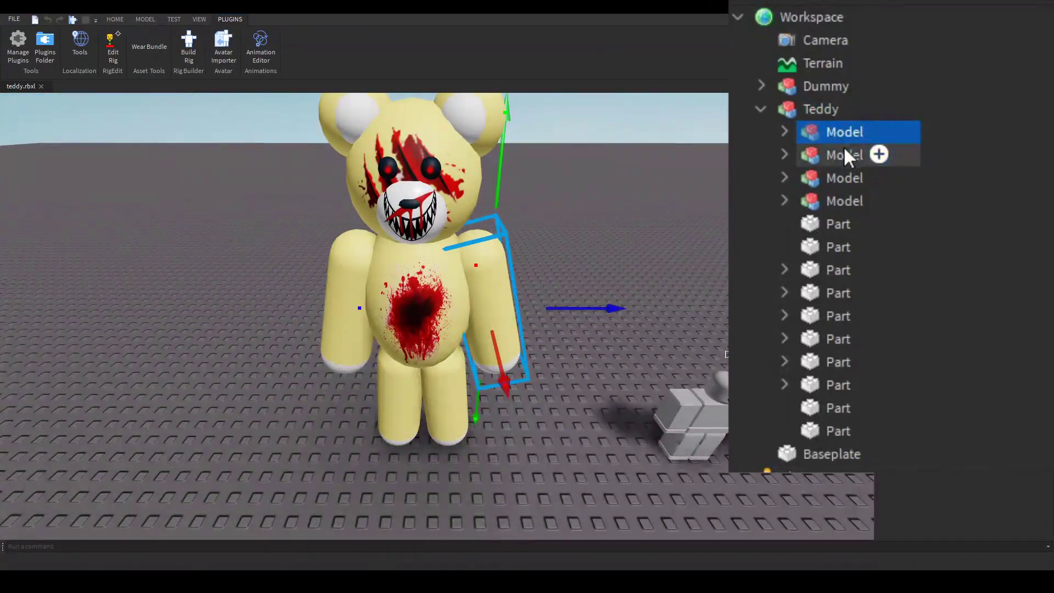
click(784, 131)
click(784, 132)
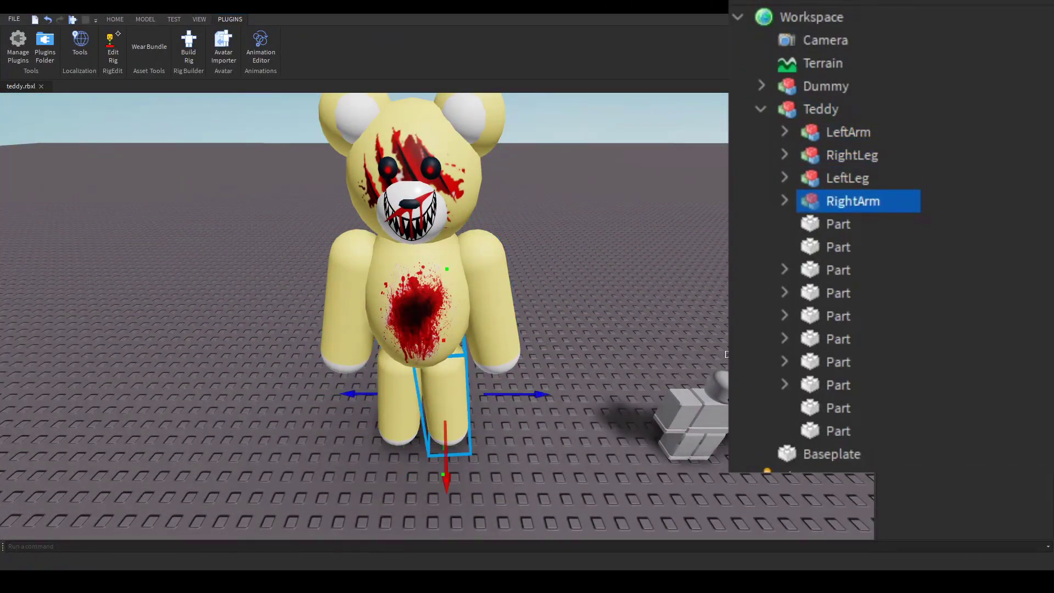
click(838, 224)
ctrl+click(860, 245)
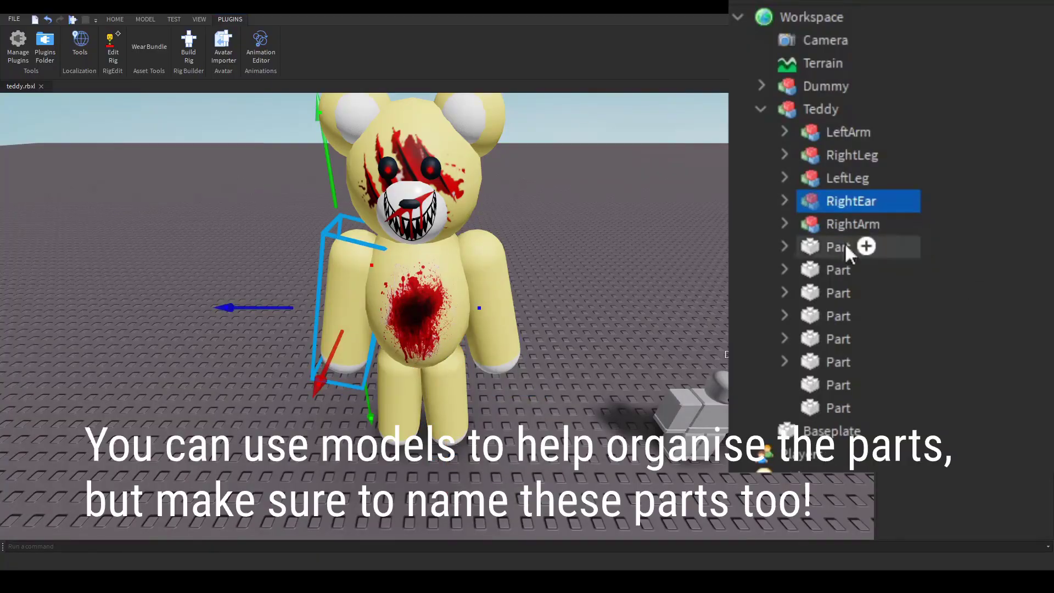
click(823, 246)
click(818, 264)
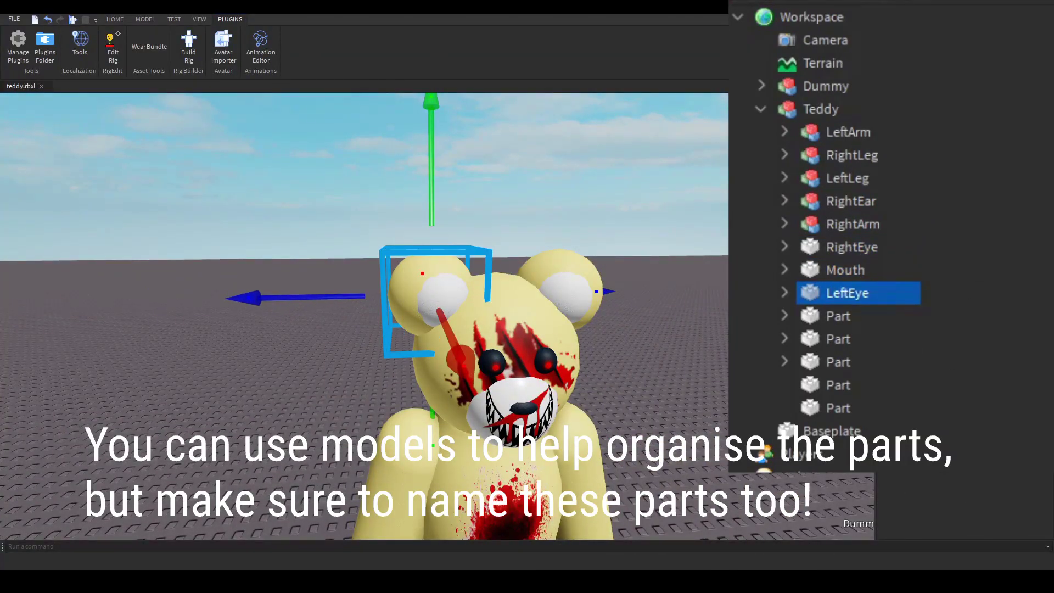
click(838, 316)
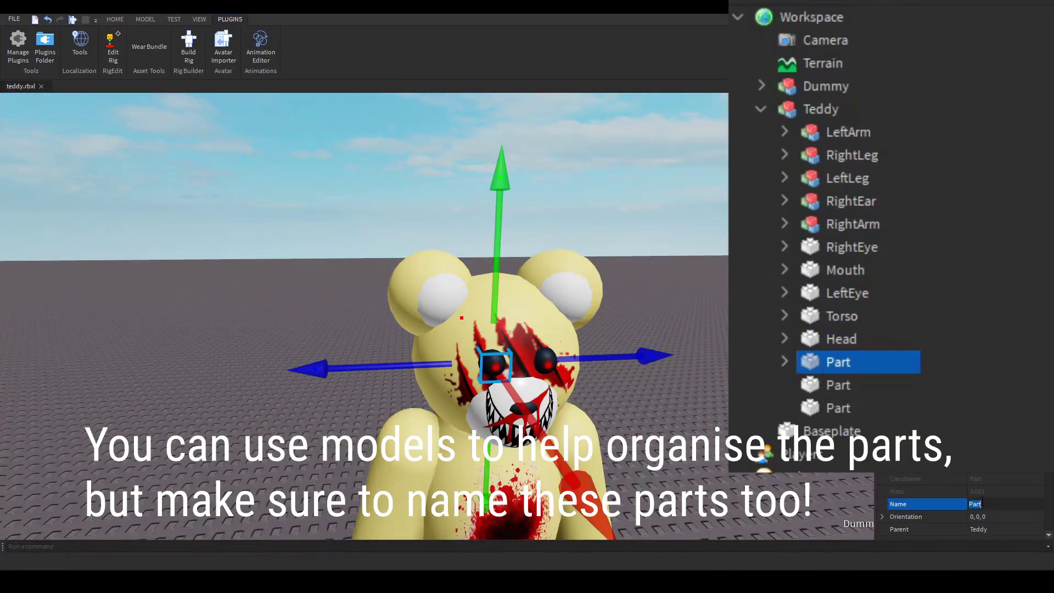
click(982, 504)
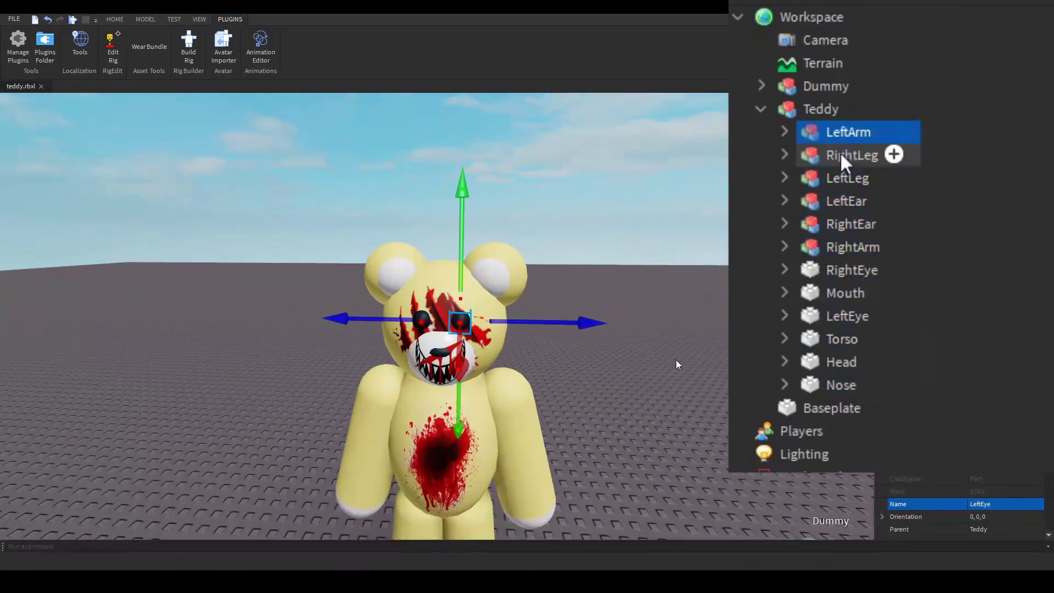
Inspect the LeftLeg model's three parts, then turn on Edit Rig and select Teddy's Torso
click(847, 178)
click(784, 178)
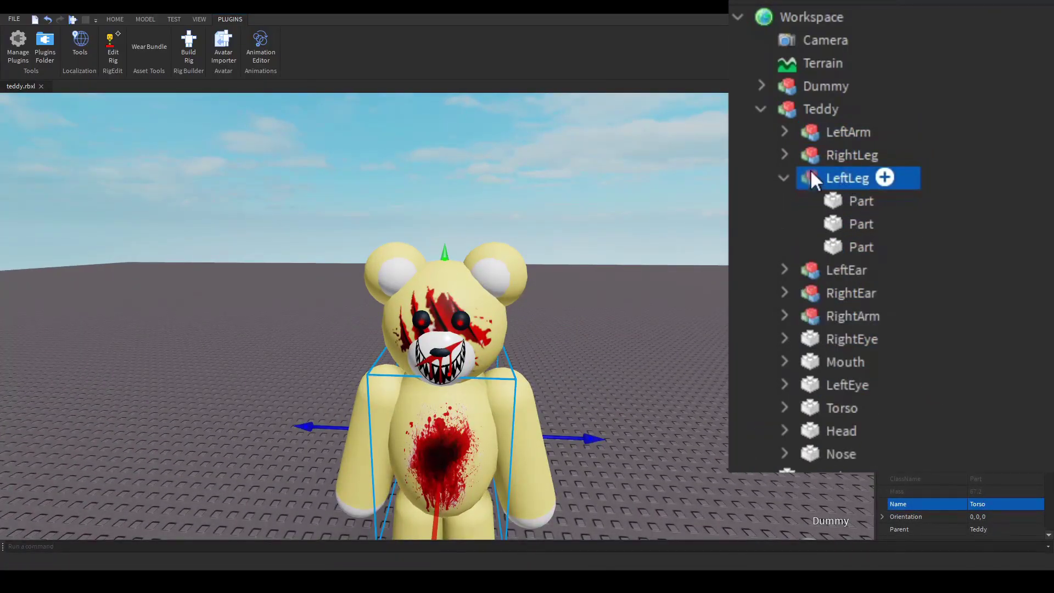
click(861, 224)
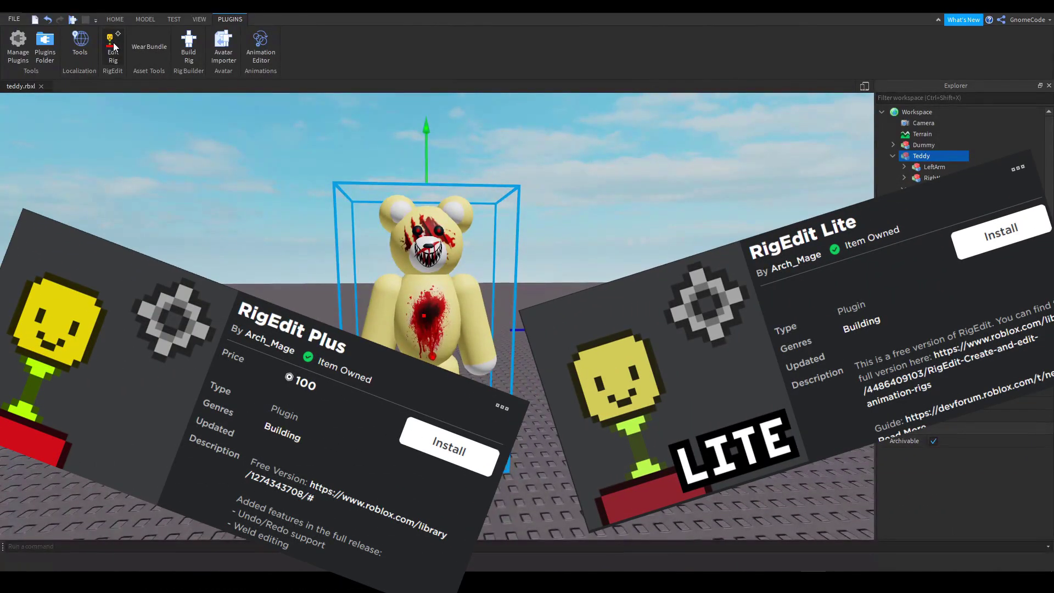
click(113, 49)
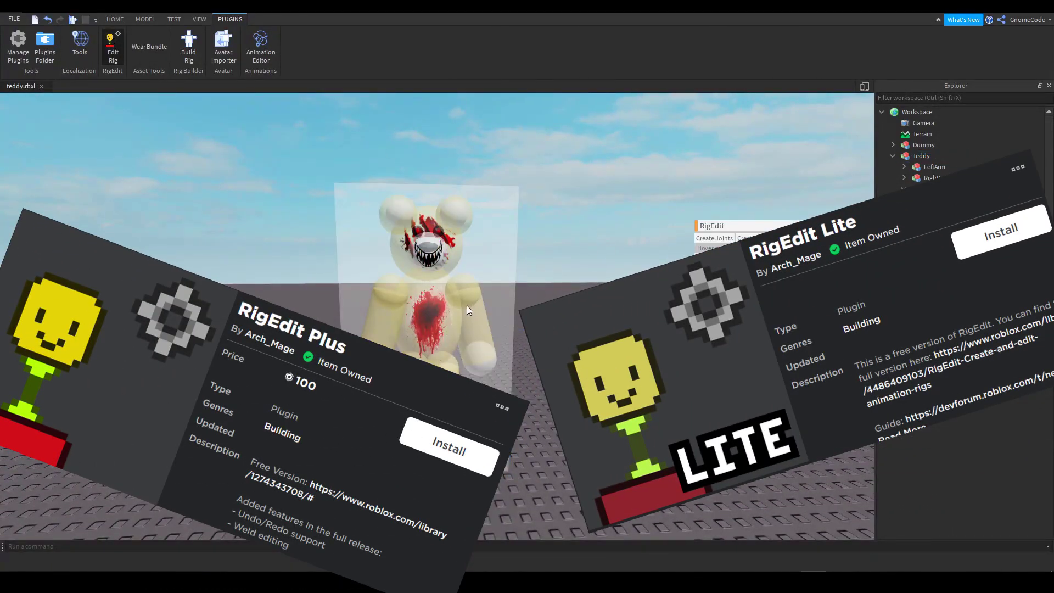
click(429, 311)
Focus on the Torso copy and delete its Mesh and Blood decal
key(f)
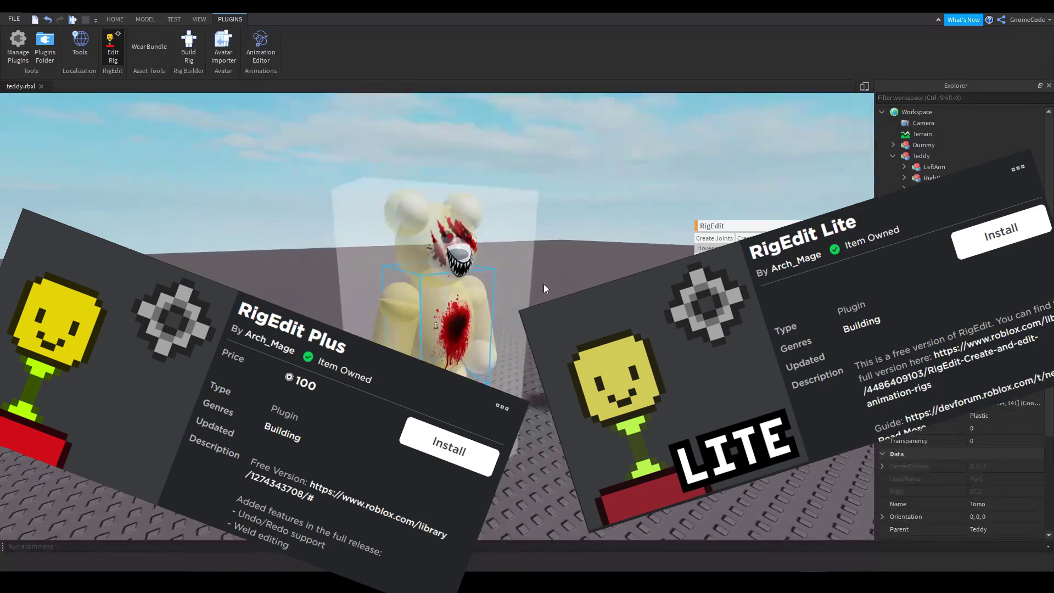
click(115, 20)
click(109, 41)
scroll(518, 202, down, 3)
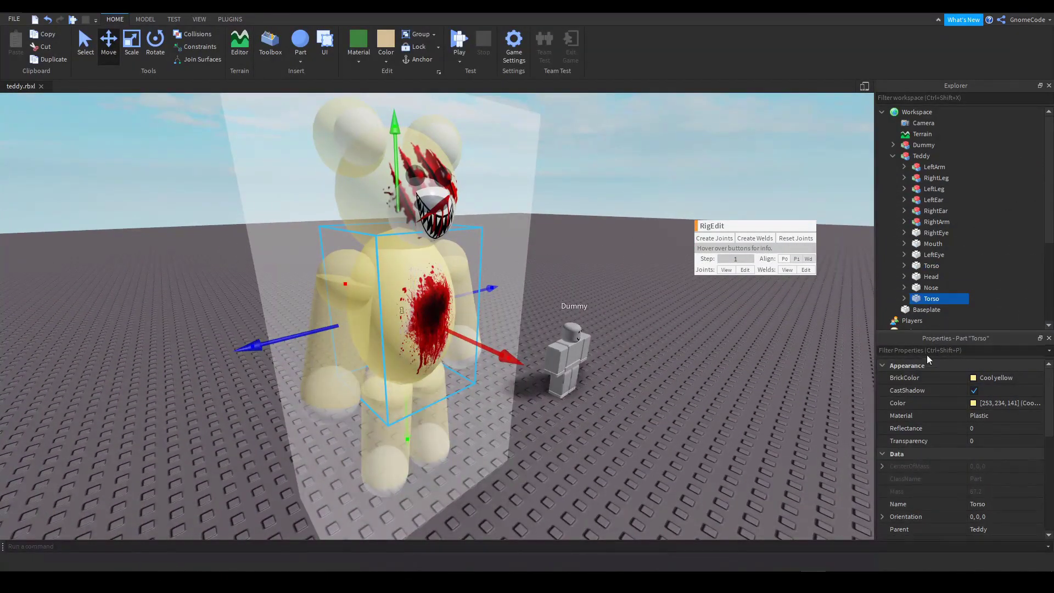
scroll(948, 299, down, 1)
click(942, 276)
shift+click(943, 287)
key(Delete)
Scale the stripped Torso block shorter and narrower
click(931, 265)
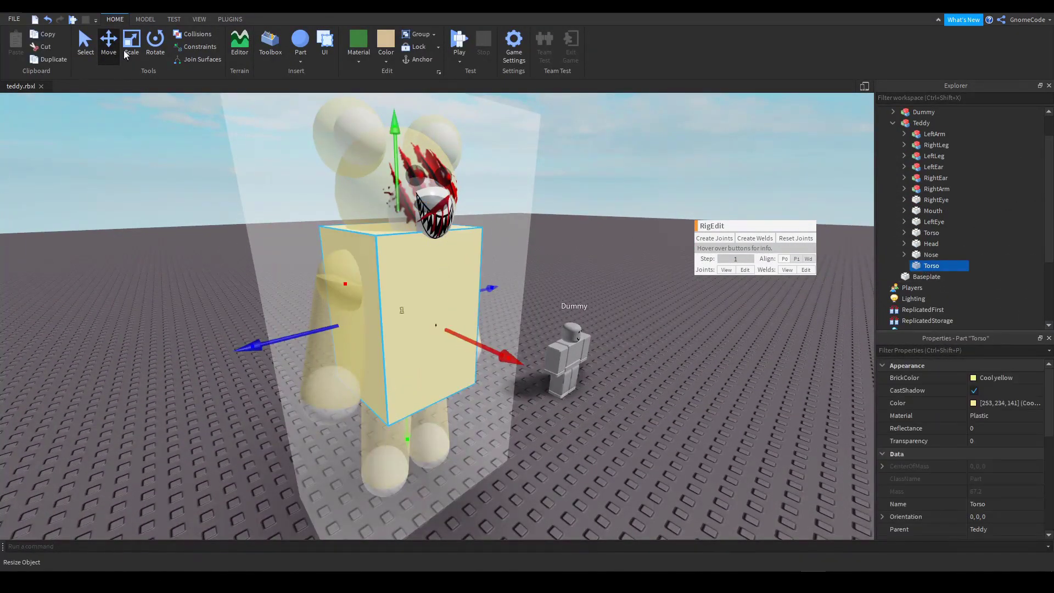
click(132, 41)
drag(406, 171, 406, 211)
scroll(317, 317, up, 3)
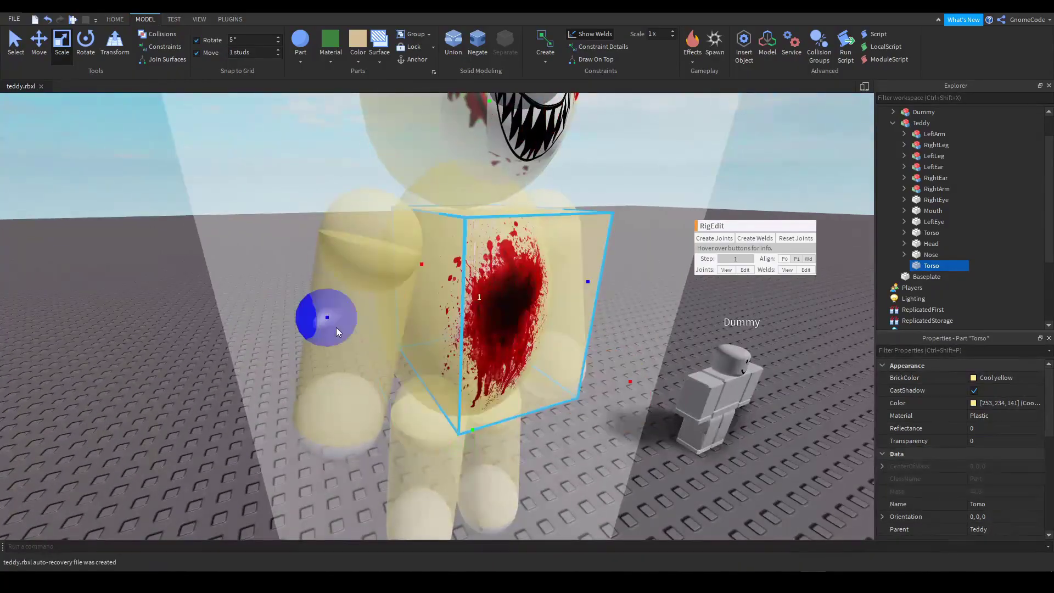
scroll(570, 289, down, 5)
drag(535, 355, 534, 355)
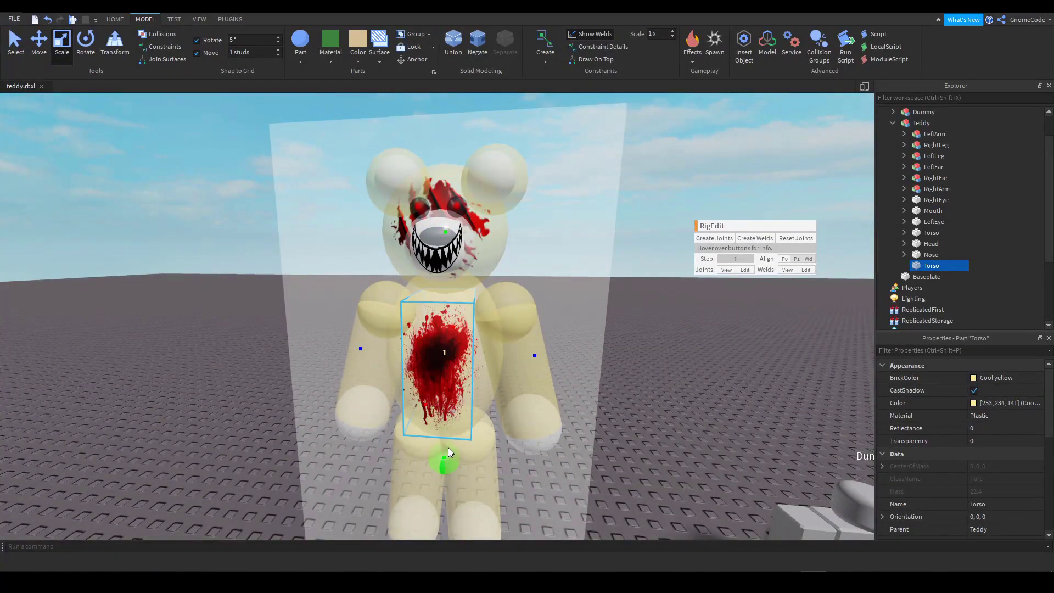
scroll(1012, 466, down, 3)
Rename the shrunken block HumanoidRootPart and set its Transparency to 1
click(987, 428)
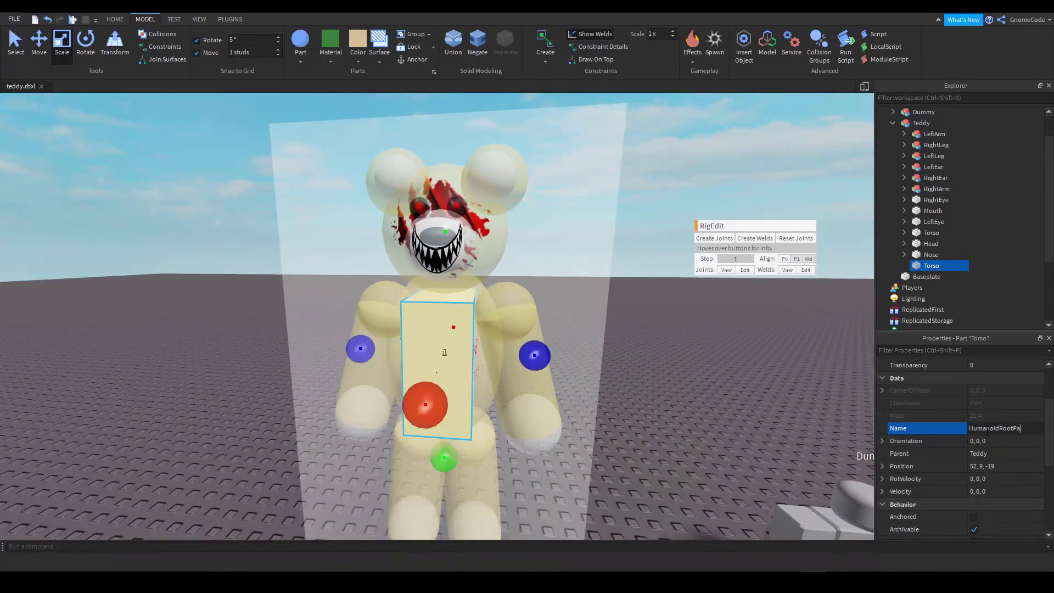
scroll(967, 433, up, 3)
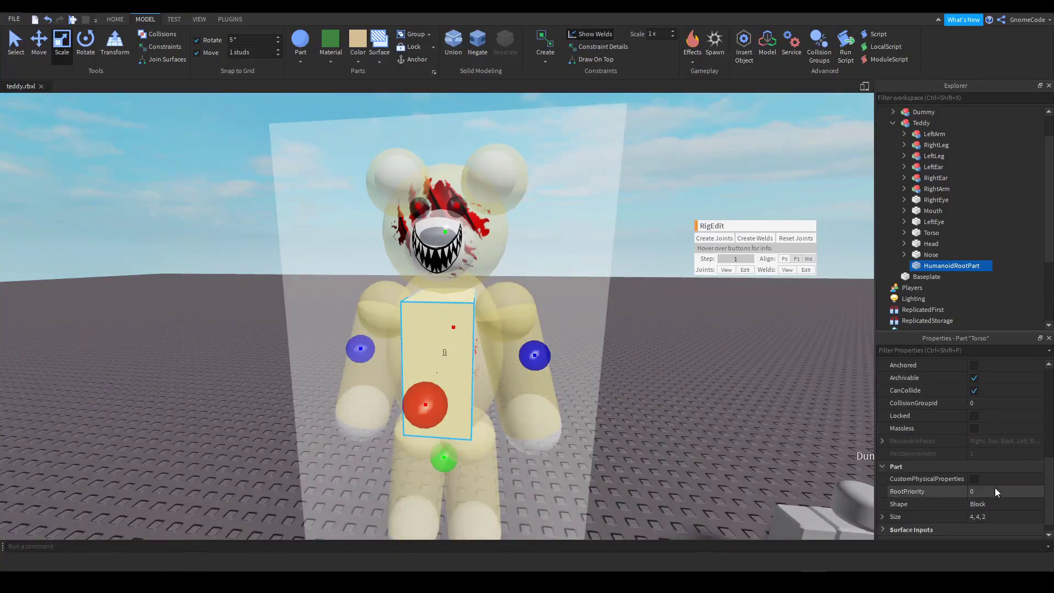
click(984, 405)
text(1)
key(Return)
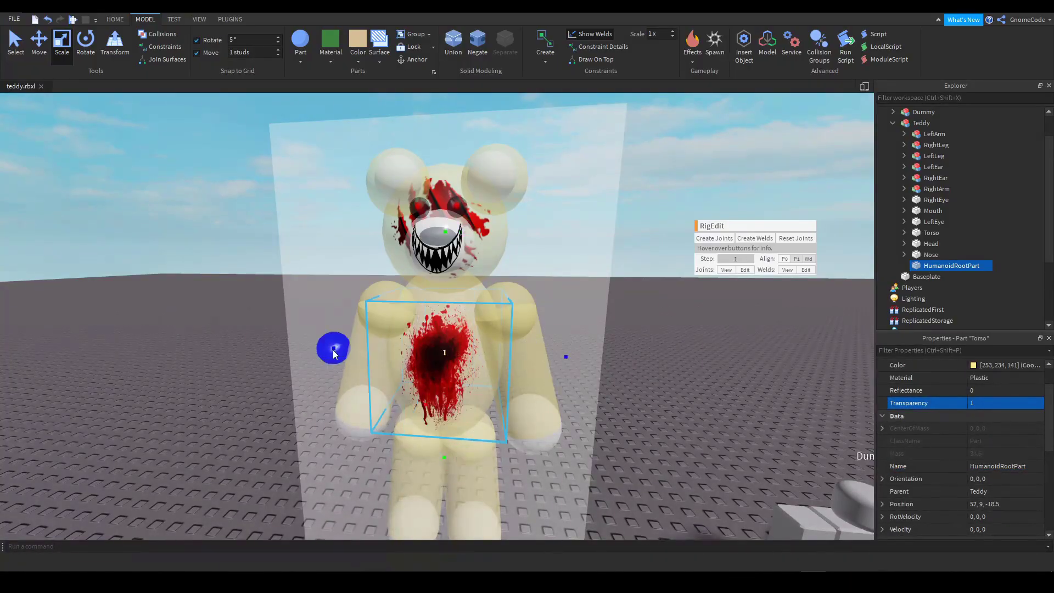
right_drag(534, 354, 502, 366)
scroll(607, 341, down, 3)
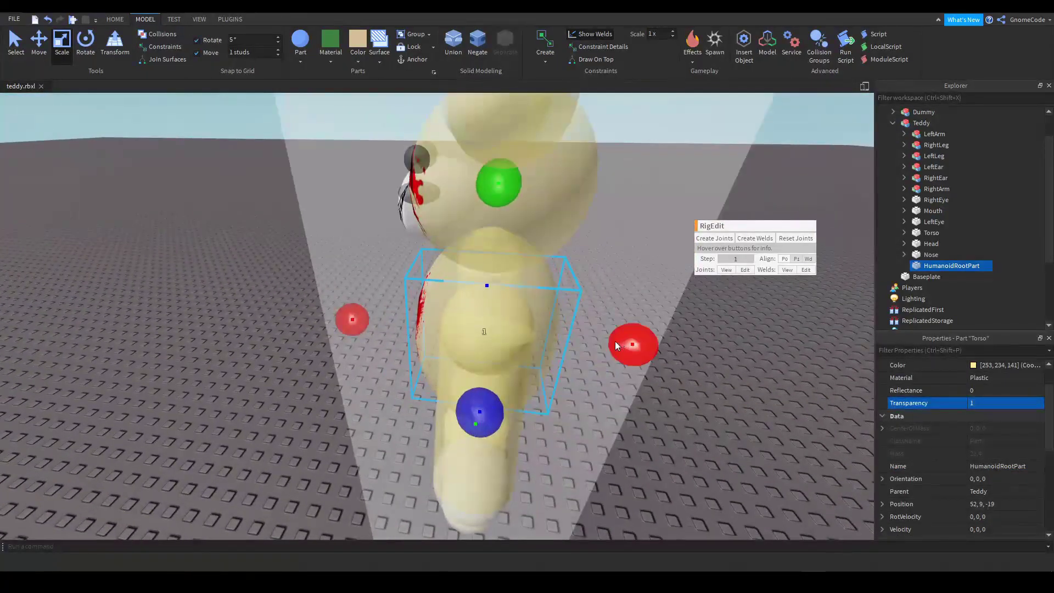
right_drag(370, 324, 411, 327)
scroll(410, 327, down, 5)
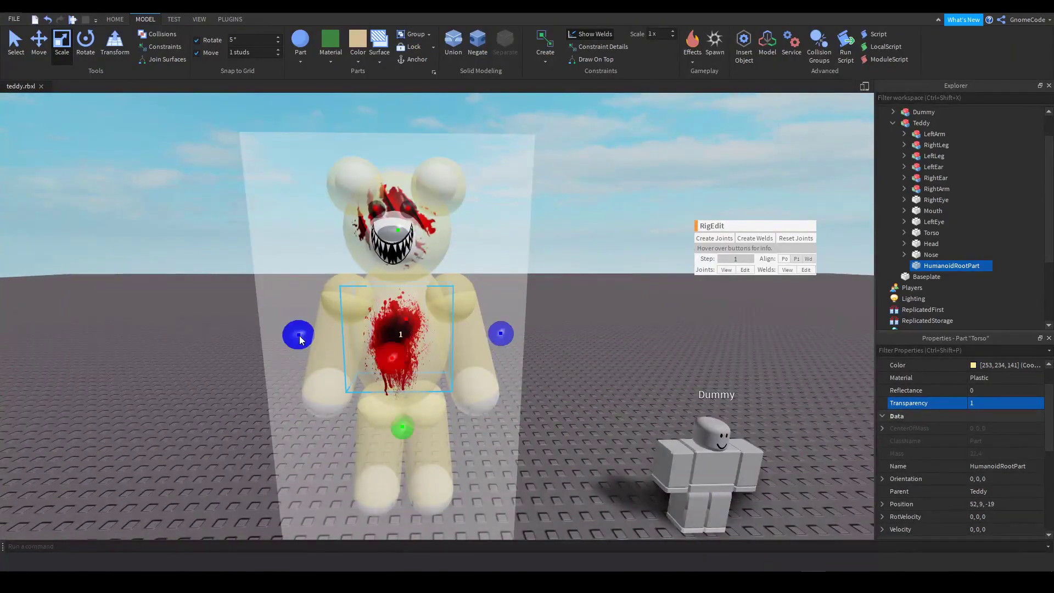
scroll(519, 374, up, 2)
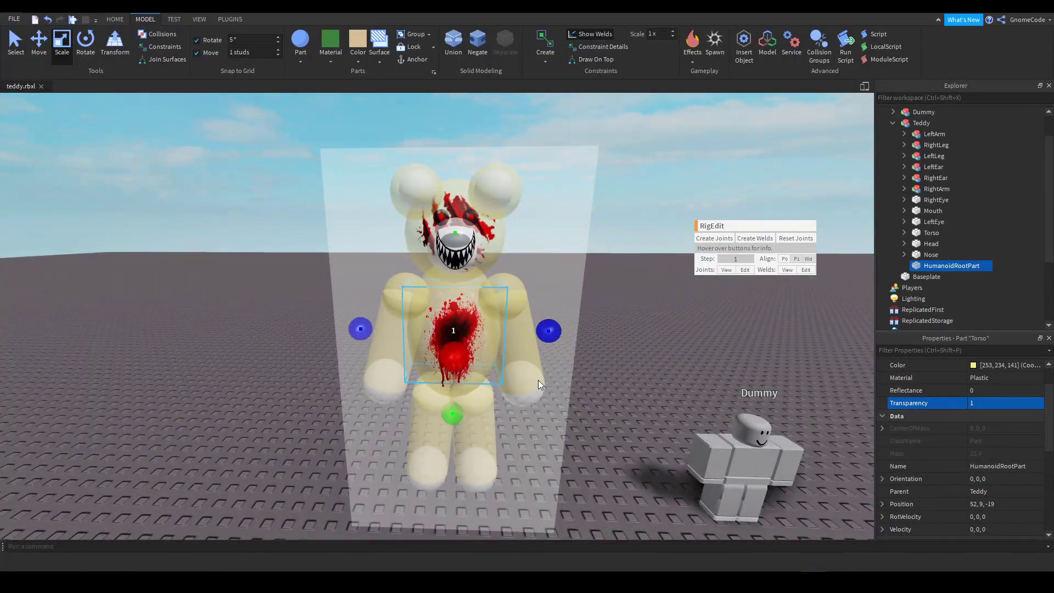
scroll(993, 438, down, 3)
Select HumanoidRootPart and Torso together and create a RigEdit joint linking them
click(975, 440)
click(930, 244)
click(944, 265)
click(144, 140)
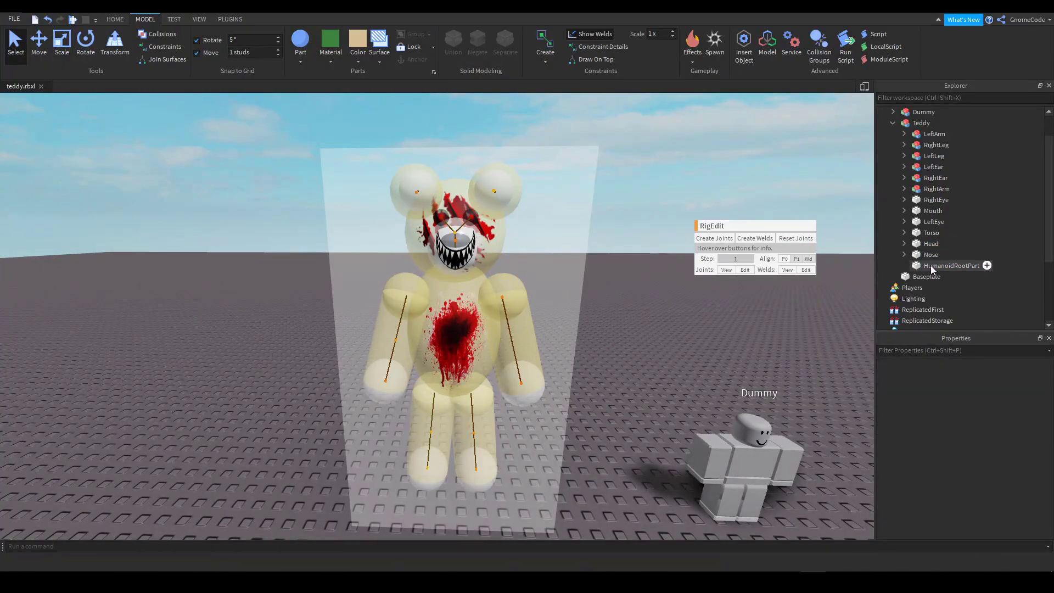
click(932, 267)
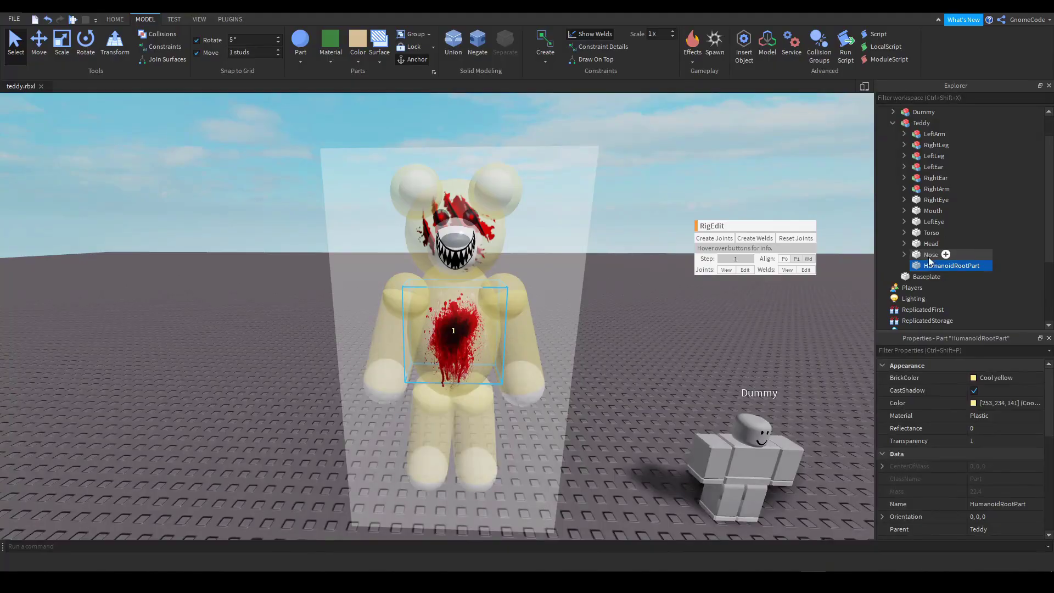
ctrl+click(931, 234)
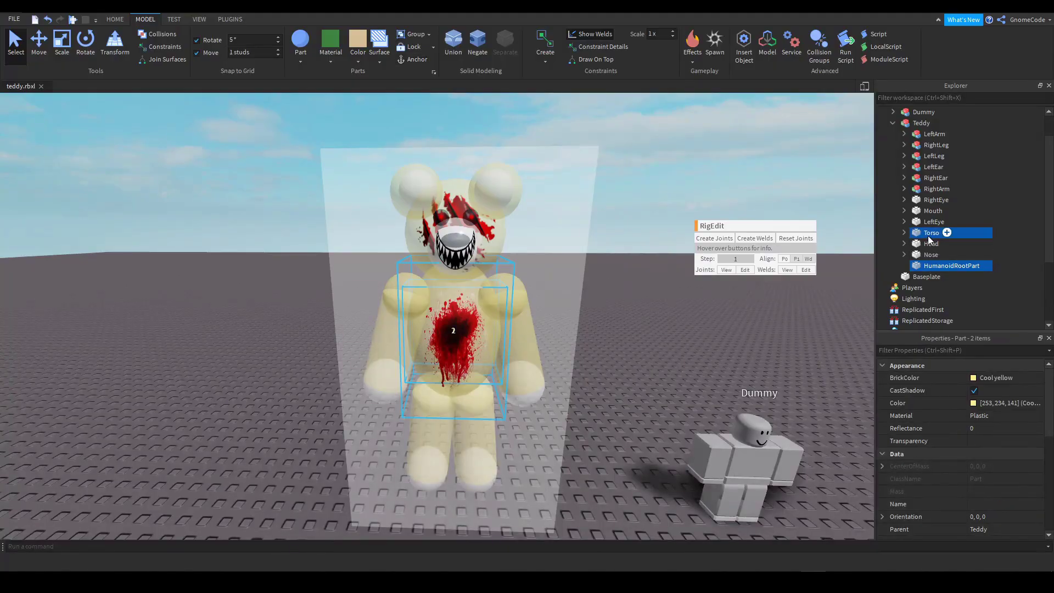
click(710, 240)
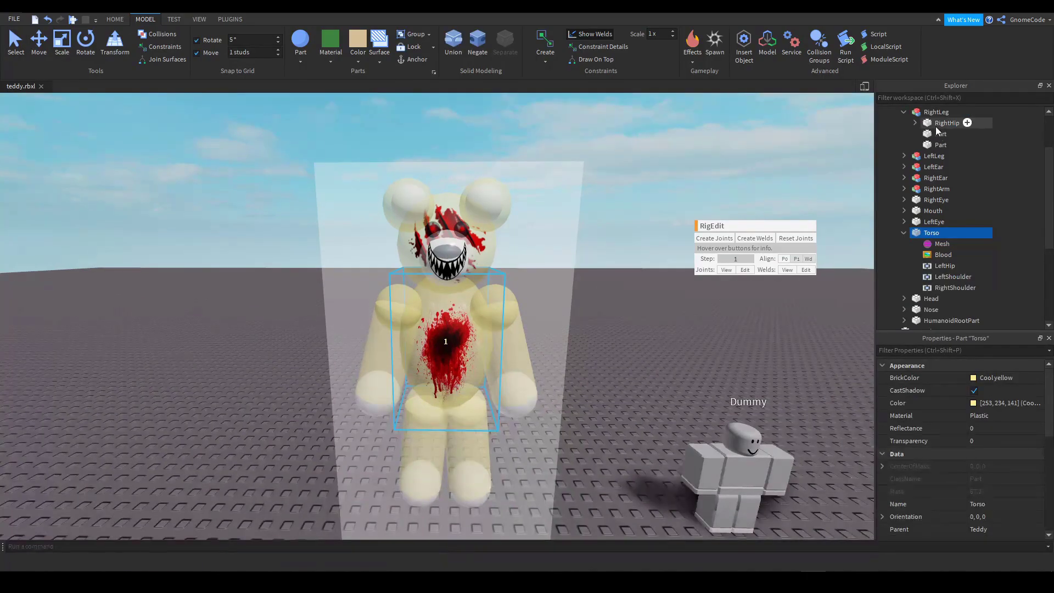
Create joints from the RightHip selection, then collapse the Torso and RightLeg branches
ctrl+click(935, 126)
click(716, 238)
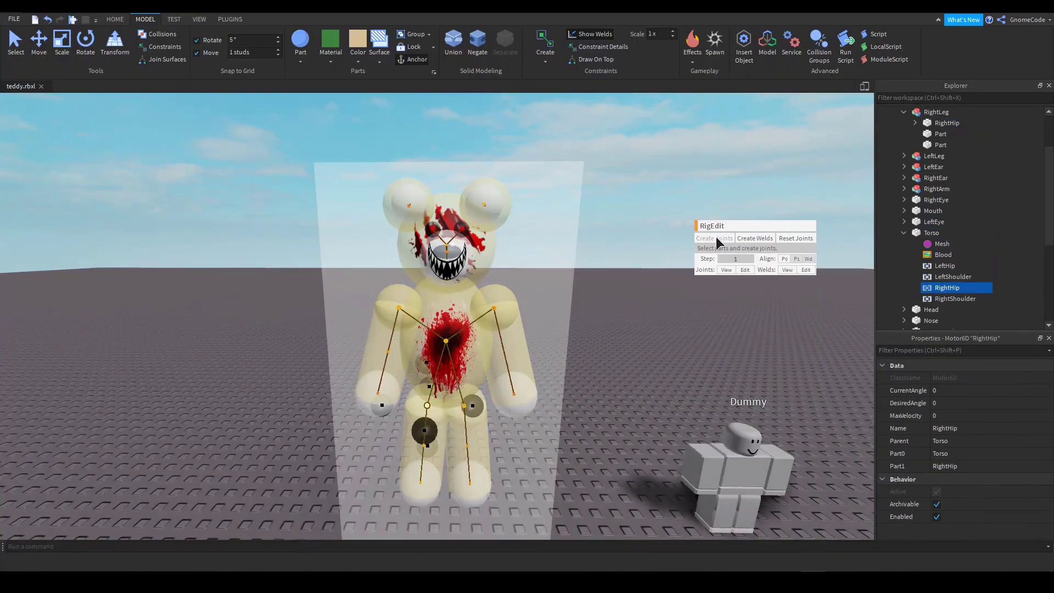
click(904, 233)
scroll(930, 225, up, 1)
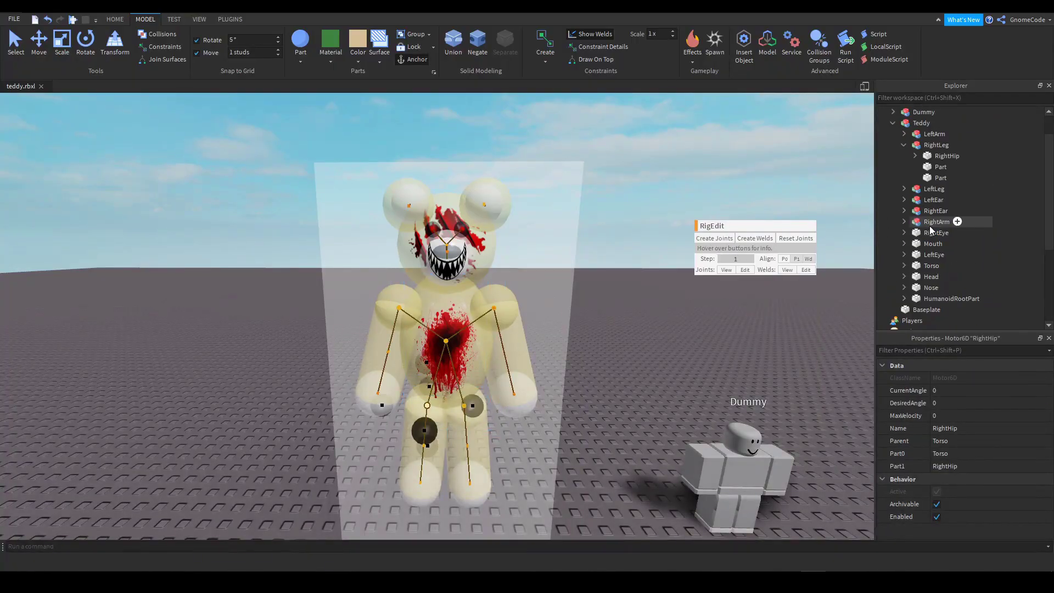
click(904, 145)
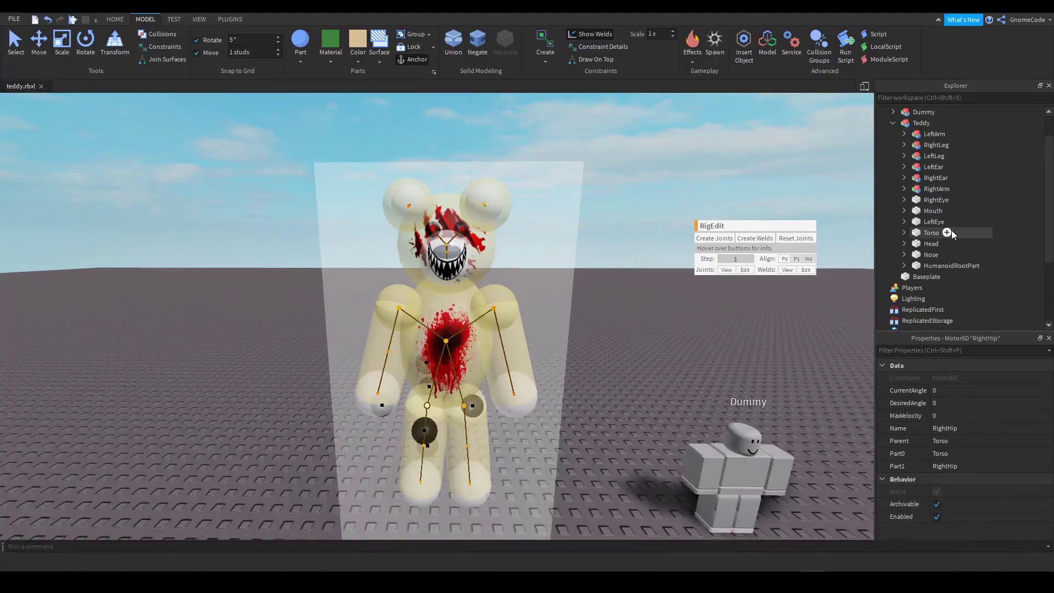
Select Torso and create the Head joint linking the teddy's head to its torso
click(931, 233)
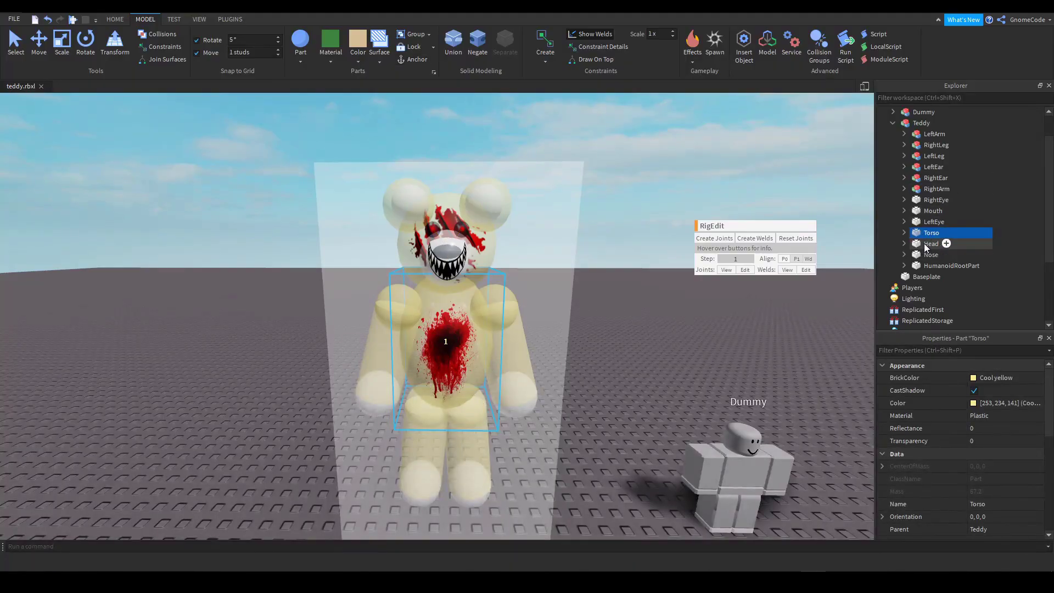
click(724, 239)
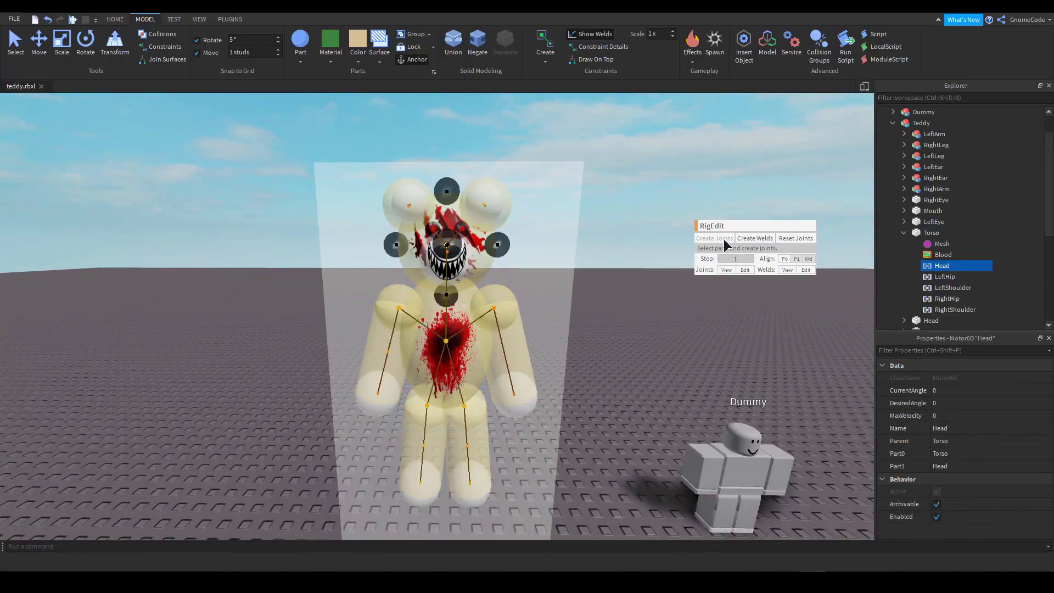
click(627, 307)
scroll(627, 307, down, 3)
scroll(628, 308, up, 4)
right_drag(628, 307, 584, 265)
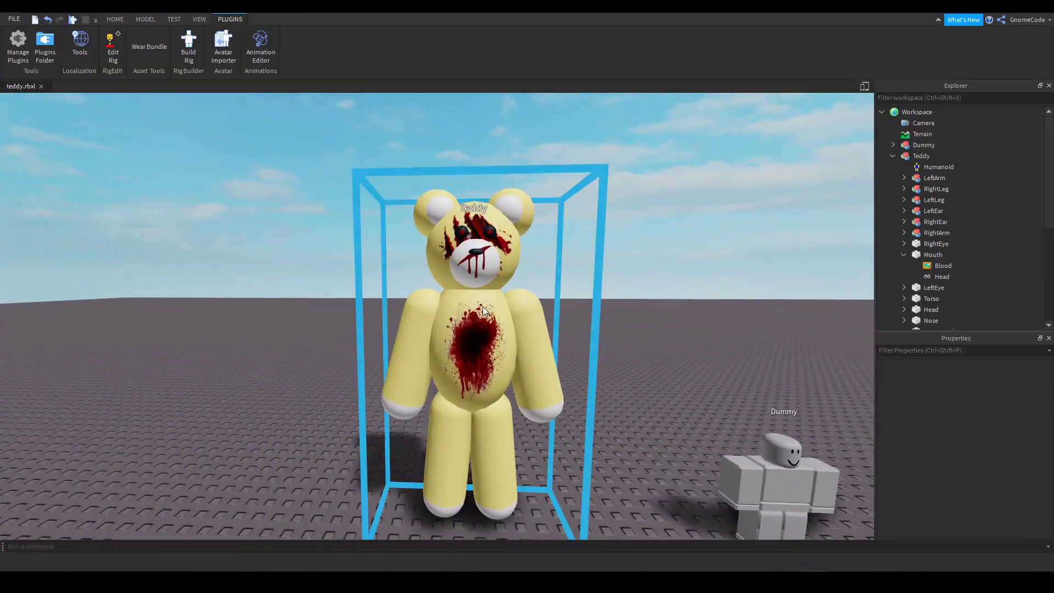
Create a new animation clip named 'Teddy Walk' for the Teddy rig in the Animation Editor
click(479, 306)
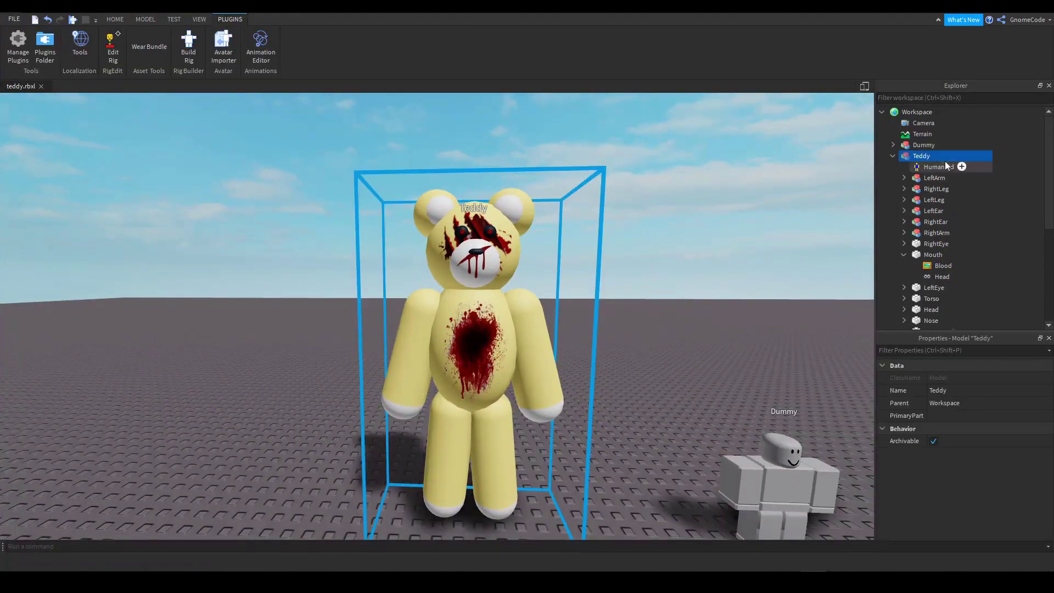
click(251, 39)
click(476, 271)
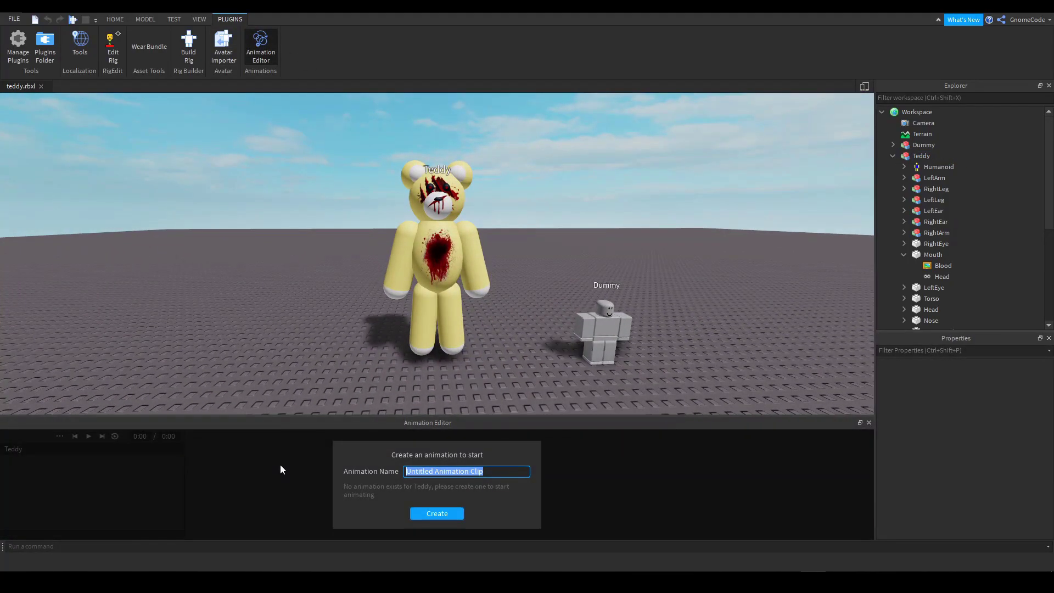
text(Teddy Walk)
click(442, 512)
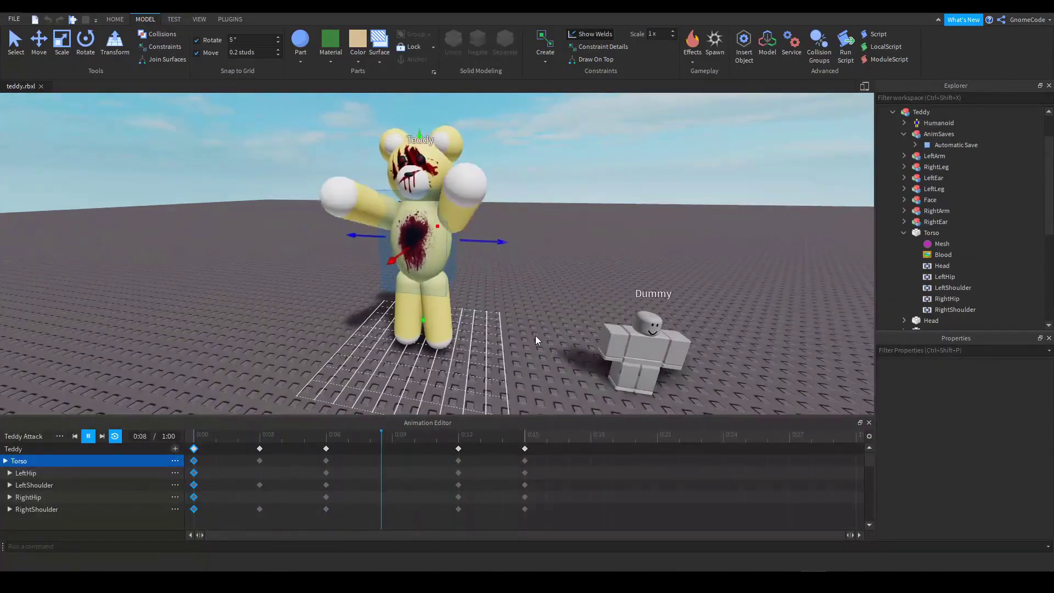
Export the Teddy Attack animation to Roblox as a new animation asset
right_drag(535, 335, 536, 333)
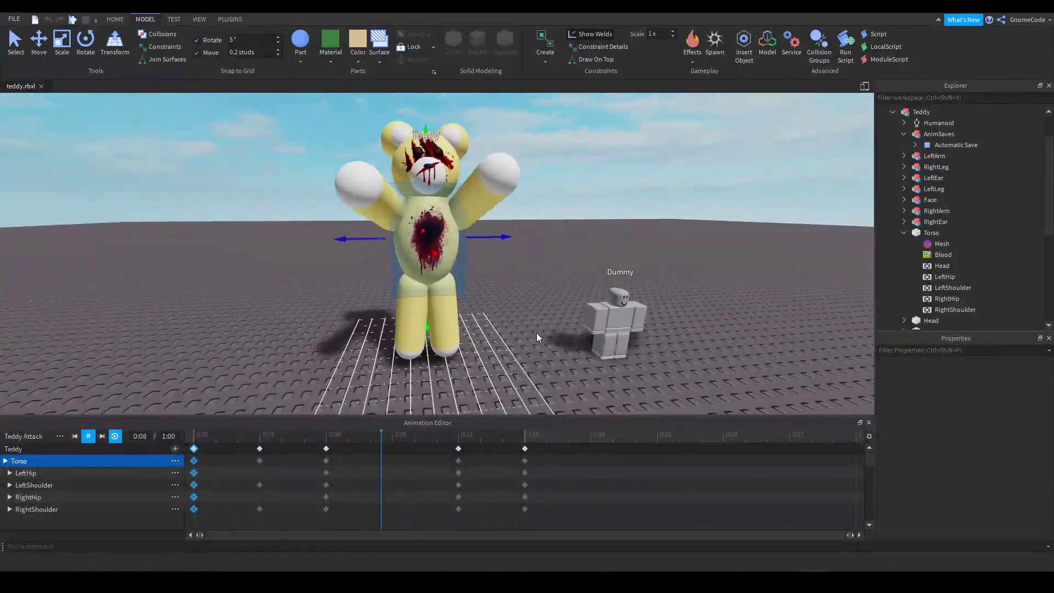
click(59, 436)
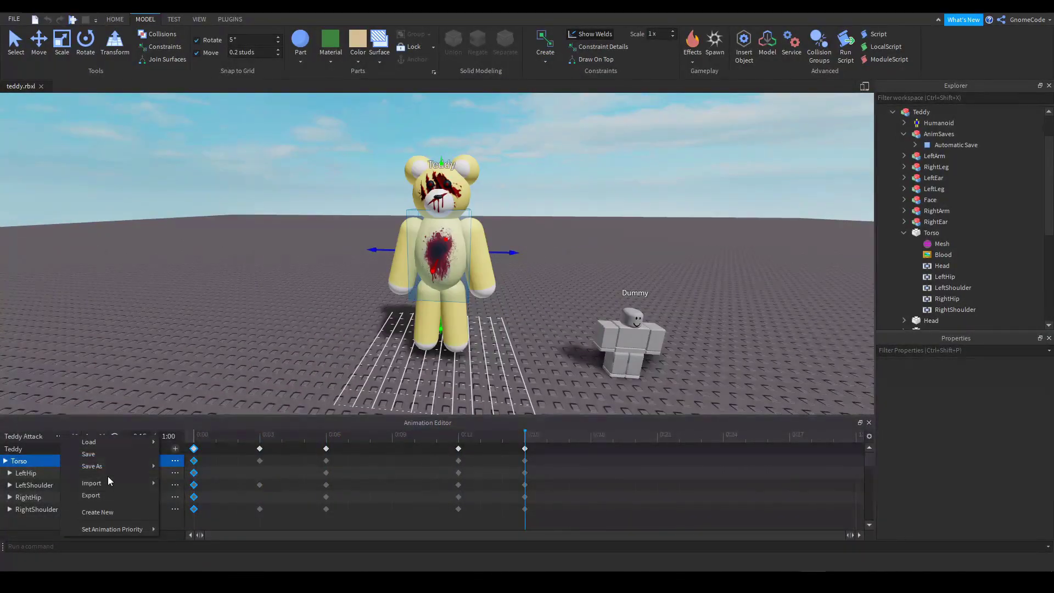
click(109, 497)
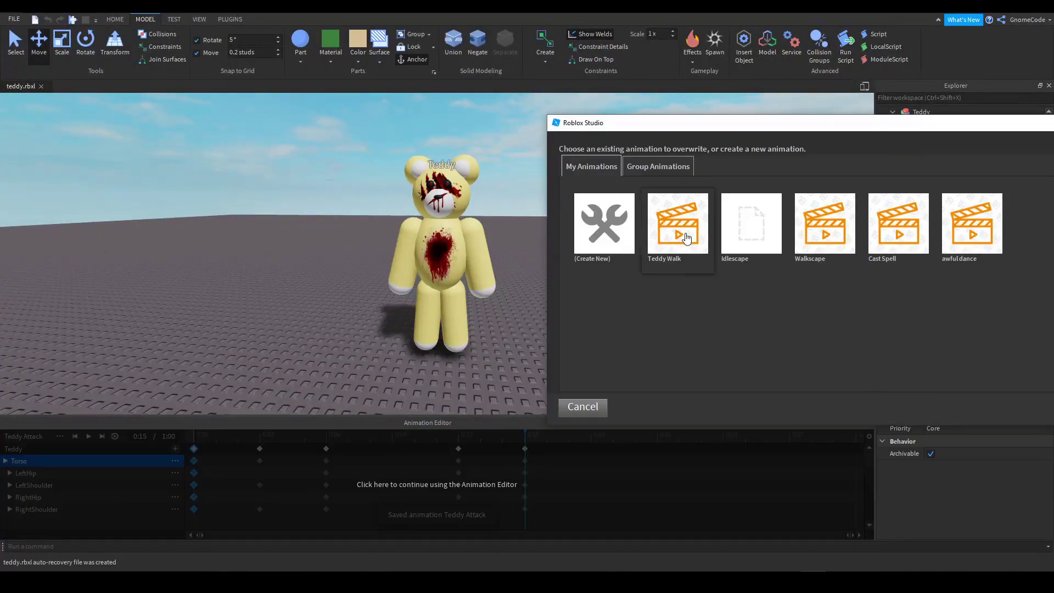
click(608, 229)
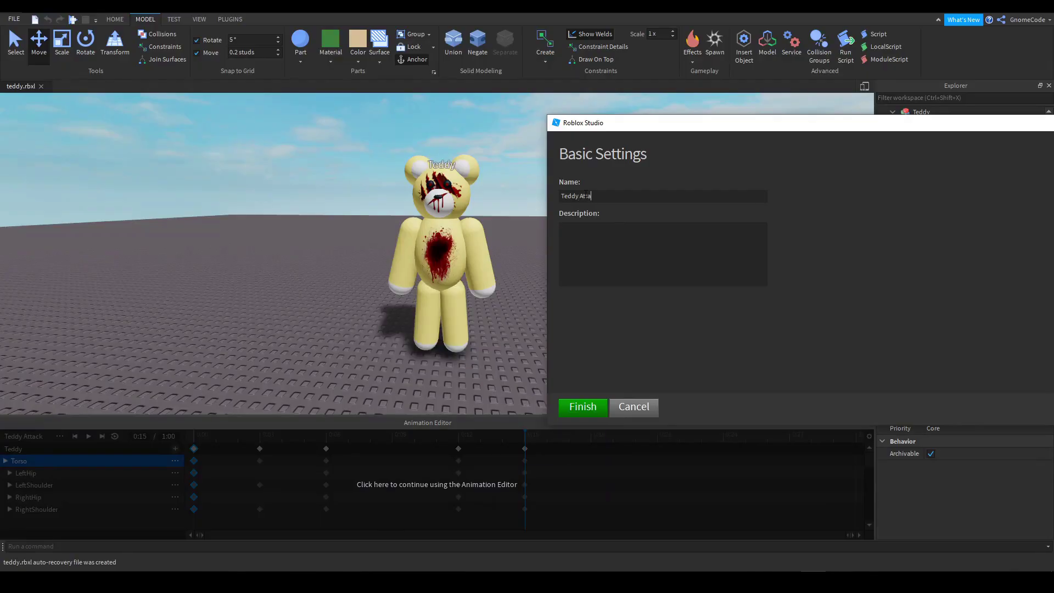
click(582, 411)
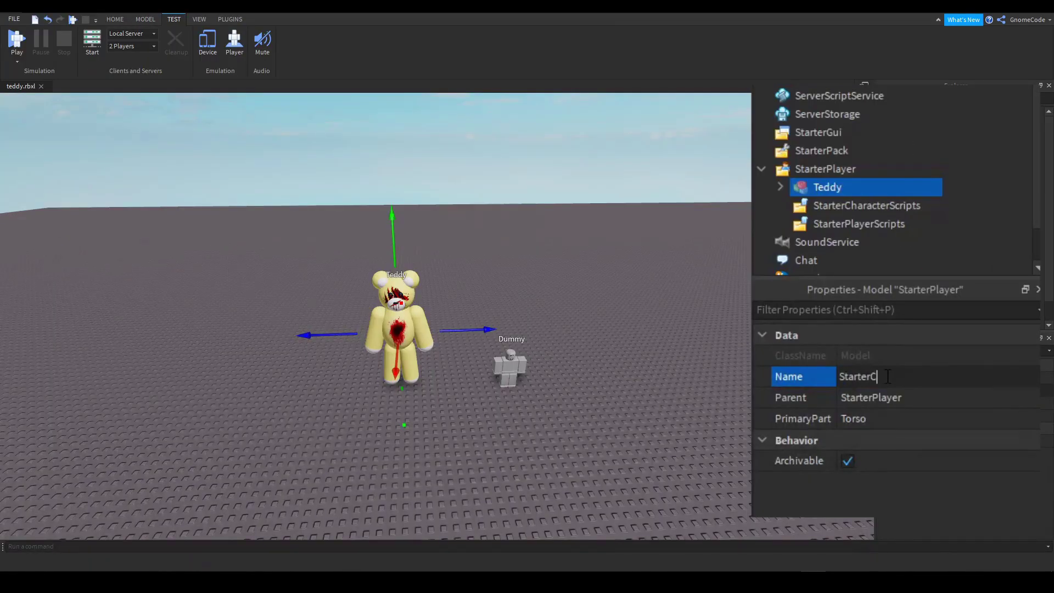
Confirm the name StarterCharacter for the Teddy model under StarterPlayer
key(Return)
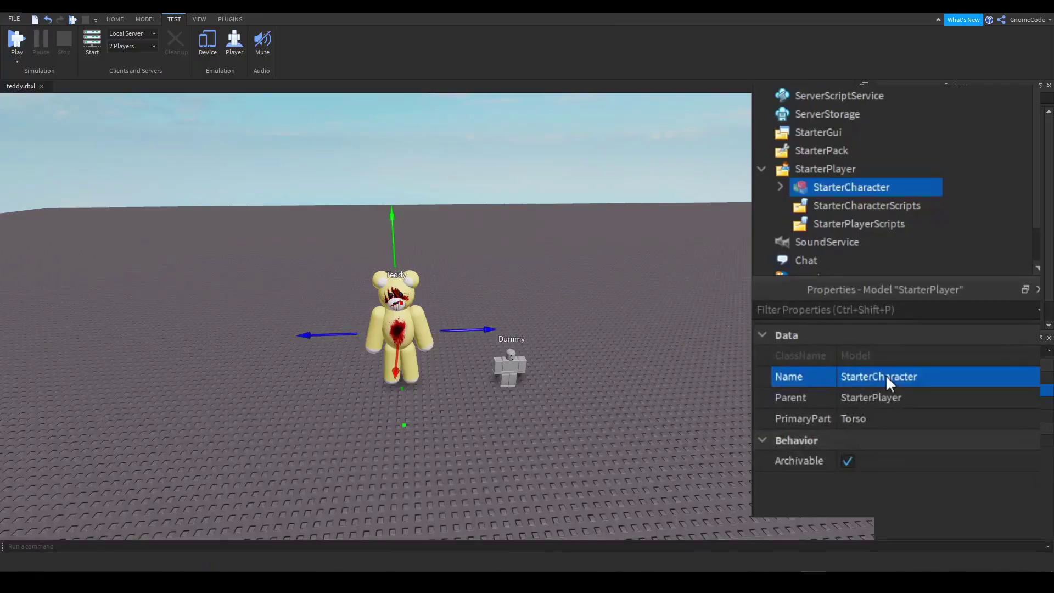
Play-test and walk the teddy bear toward the Teddy NPC, turning the camera to its face
click(5, 31)
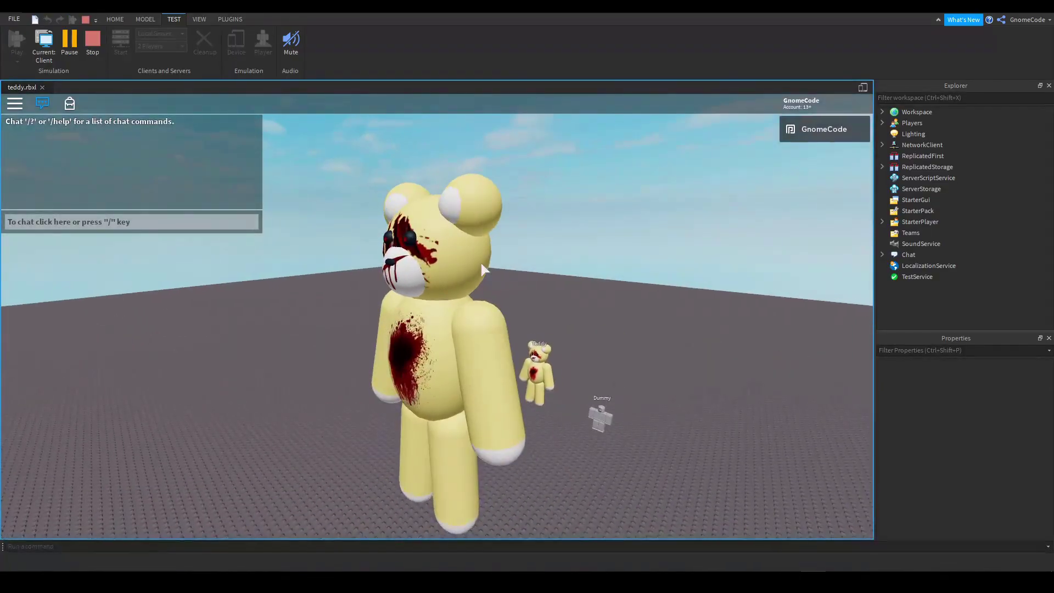
key(w)
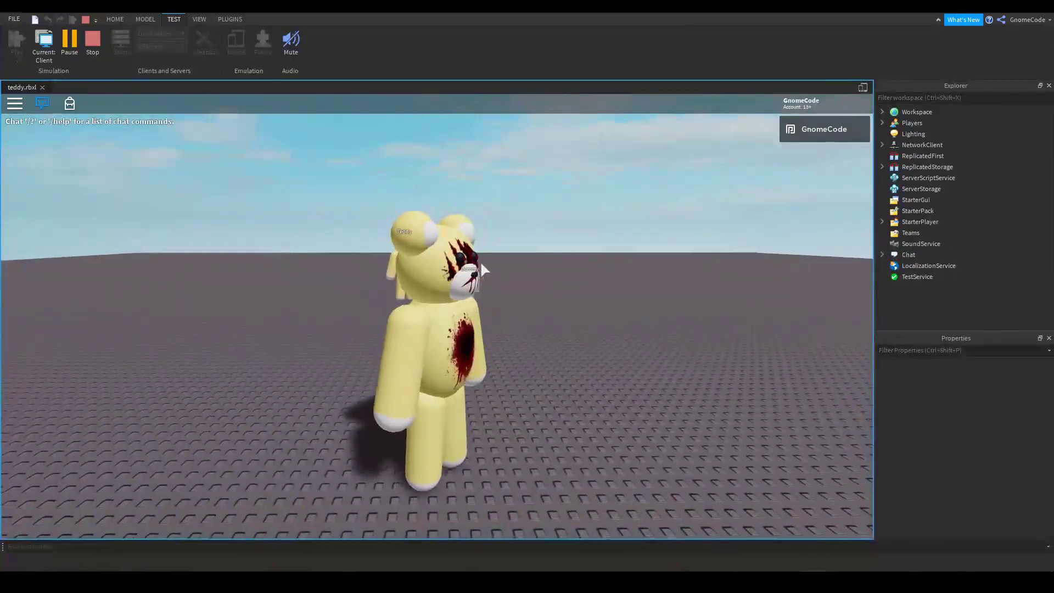
right_drag(480, 261, 480, 261)
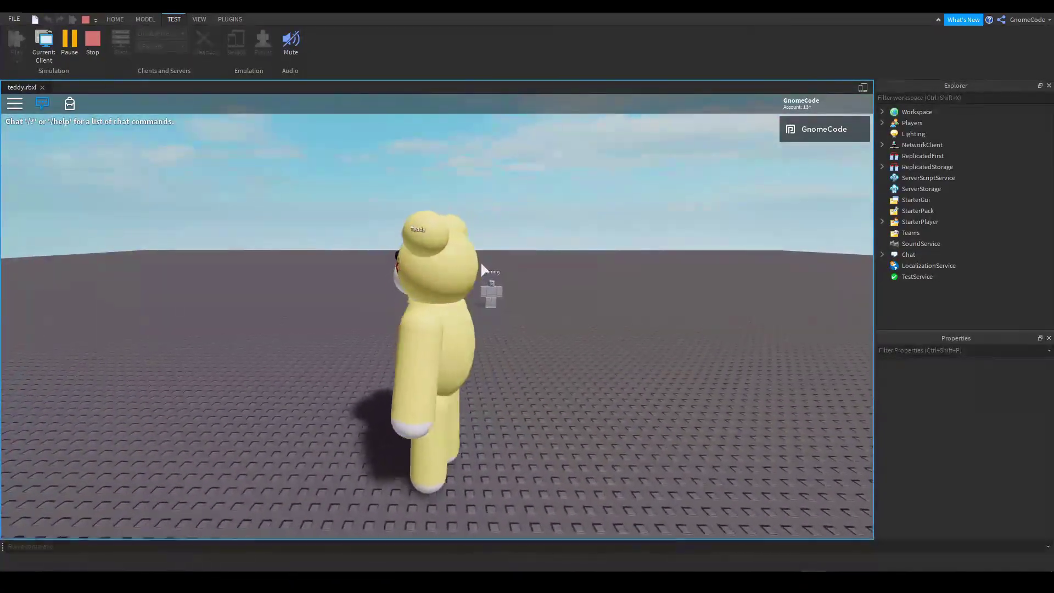
key(w)
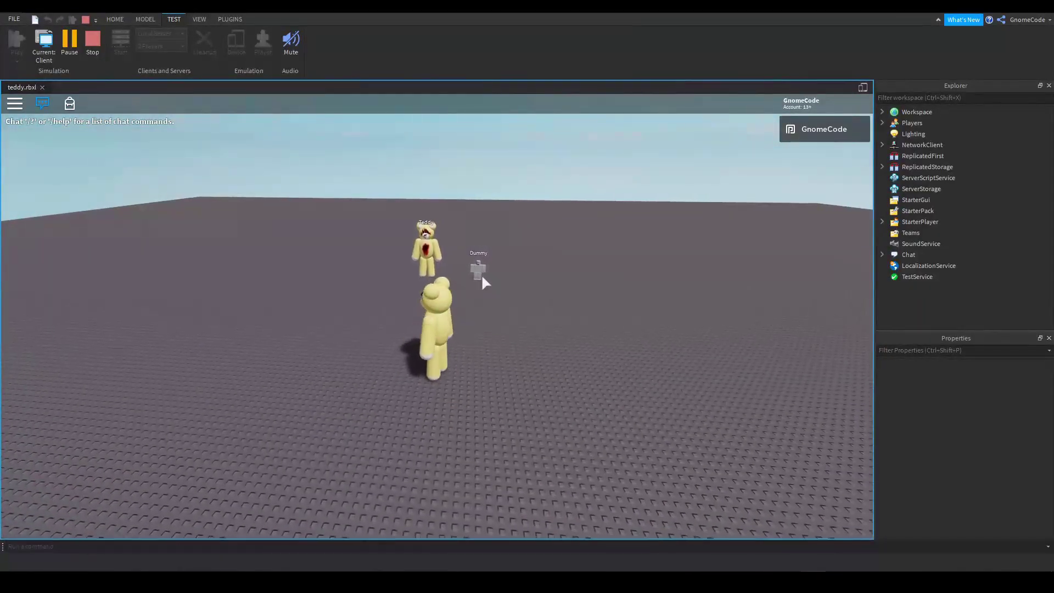
scroll(484, 282, up, 2)
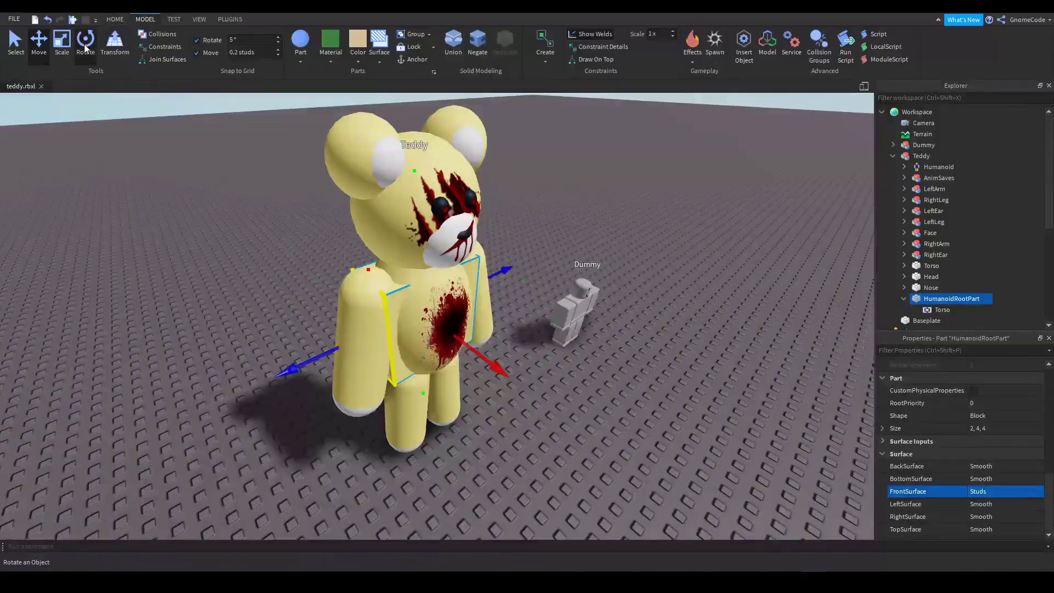
Rotate the HumanoidRootPart around its vertical axis with 45° snap, and set a 1-stud move step
click(85, 48)
click(252, 41)
text(45)
drag(523, 368, 502, 197)
key(ctrl+3)
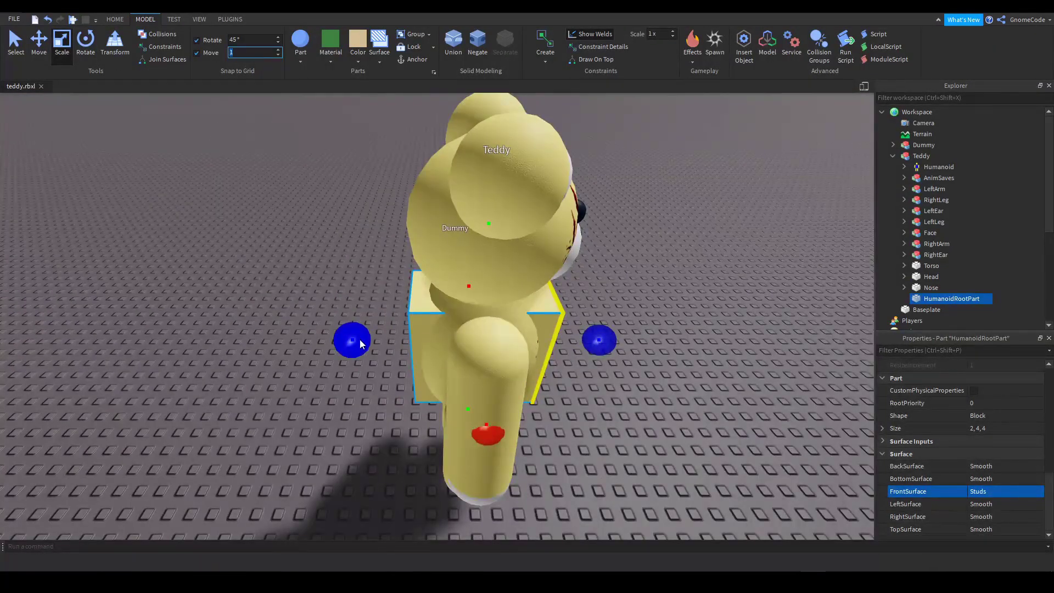
text(1)
key(Return)
Set the HumanoidRootPart's Transparency to 1 to hide it
right_drag(358, 343, 490, 334)
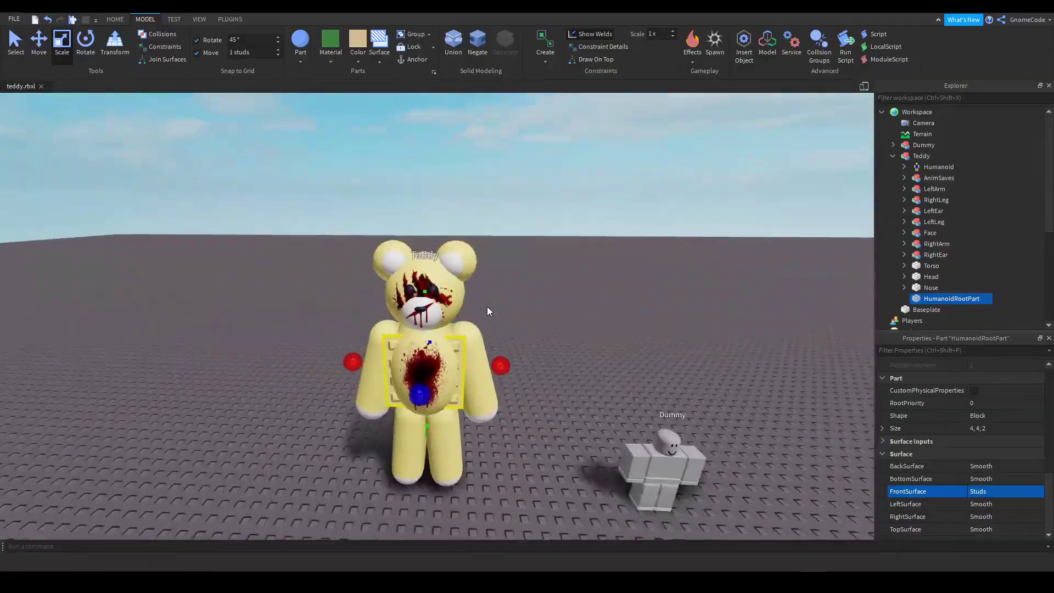
scroll(489, 311, up, 2)
click(997, 509)
scroll(993, 440, up, 5)
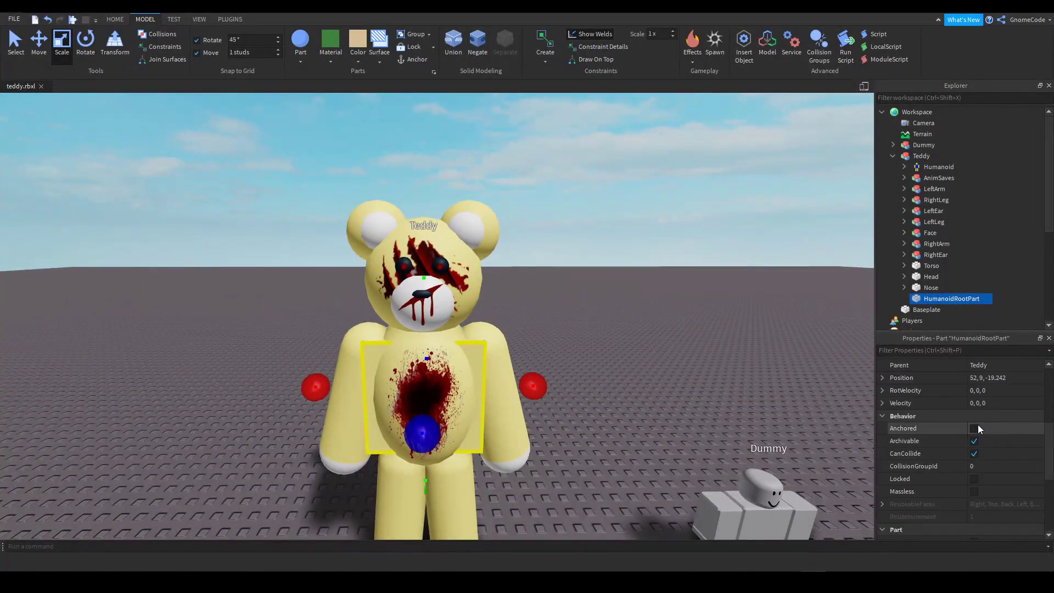
click(998, 427)
text(1)
key(Return)
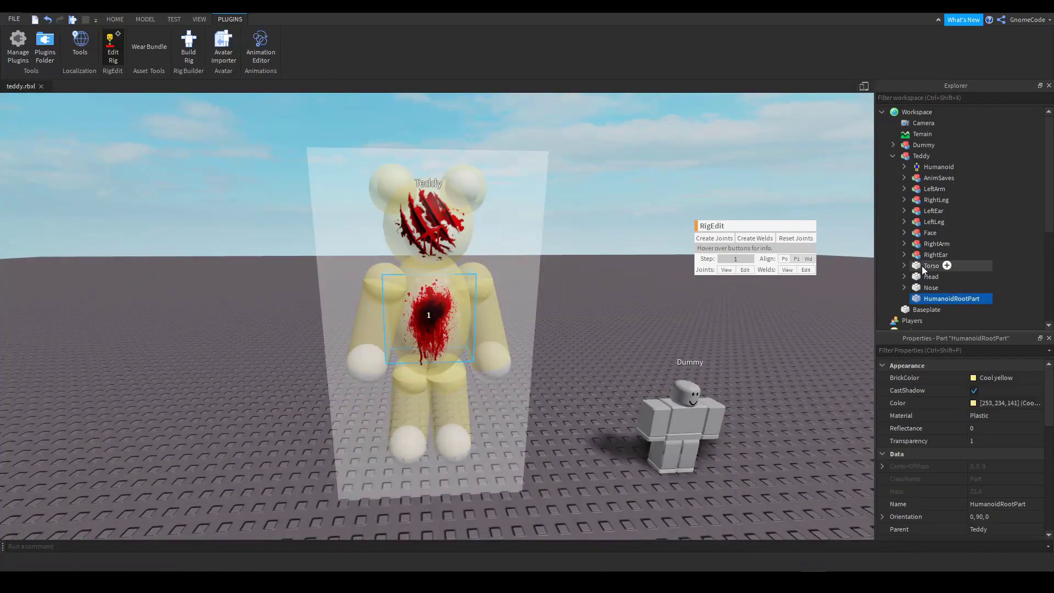
Join the HumanoidRootPart to the Torso with a RigEdit joint and start a play test
ctrl+click(928, 266)
click(721, 240)
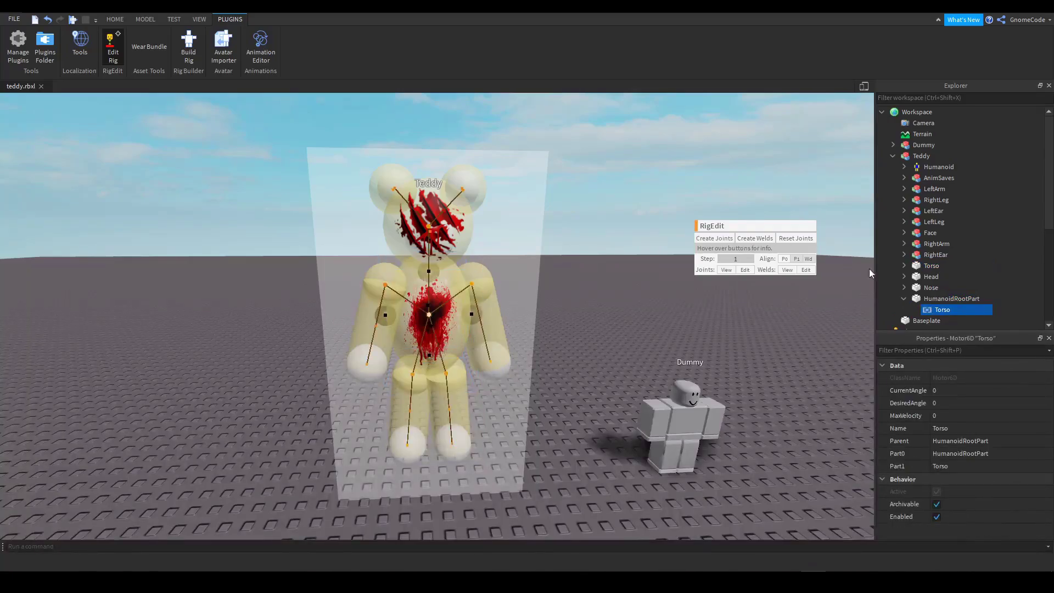
click(892, 156)
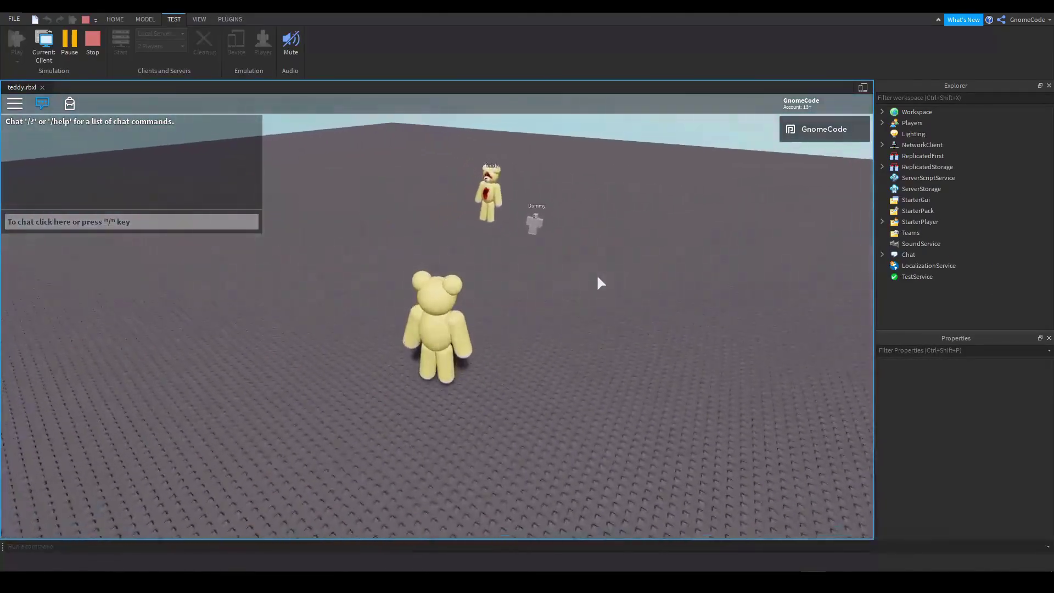
Walk the bear past Teddy to the Dummy, turn it toward the camera, and expand Players
key(w)
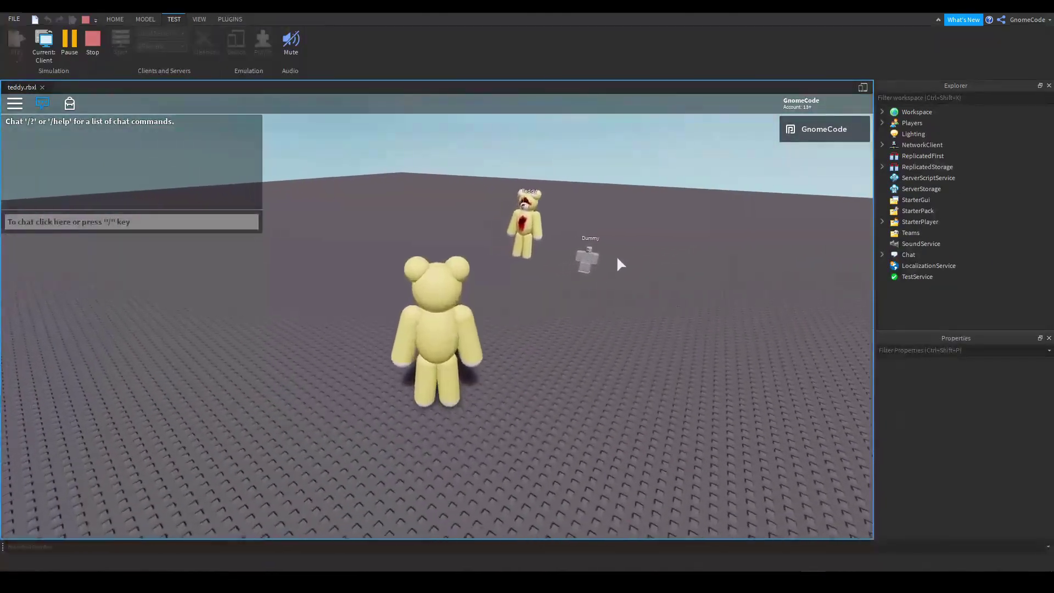
scroll(631, 265, down, 5)
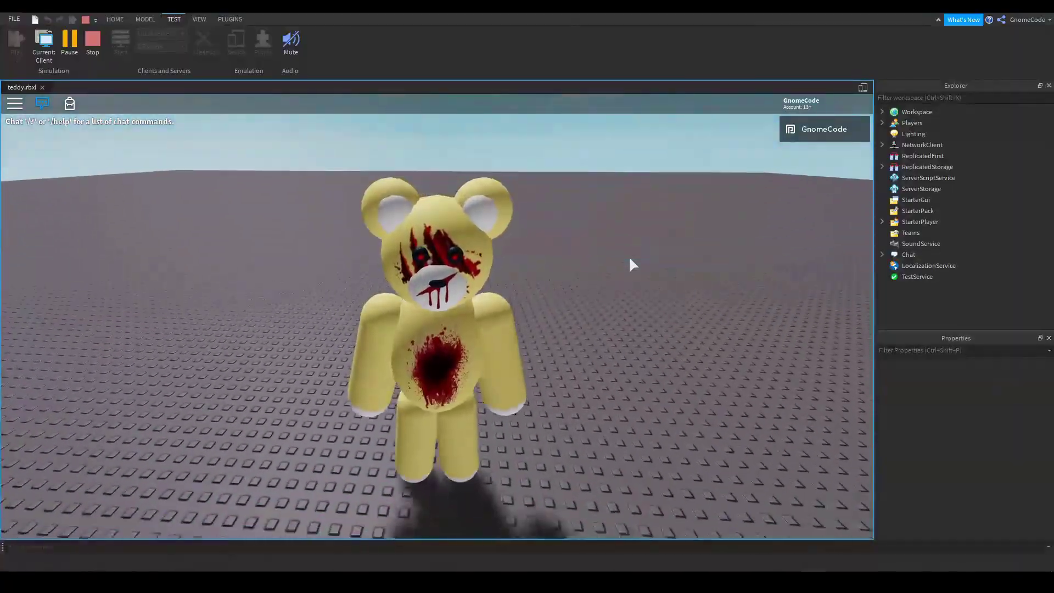
key(w)
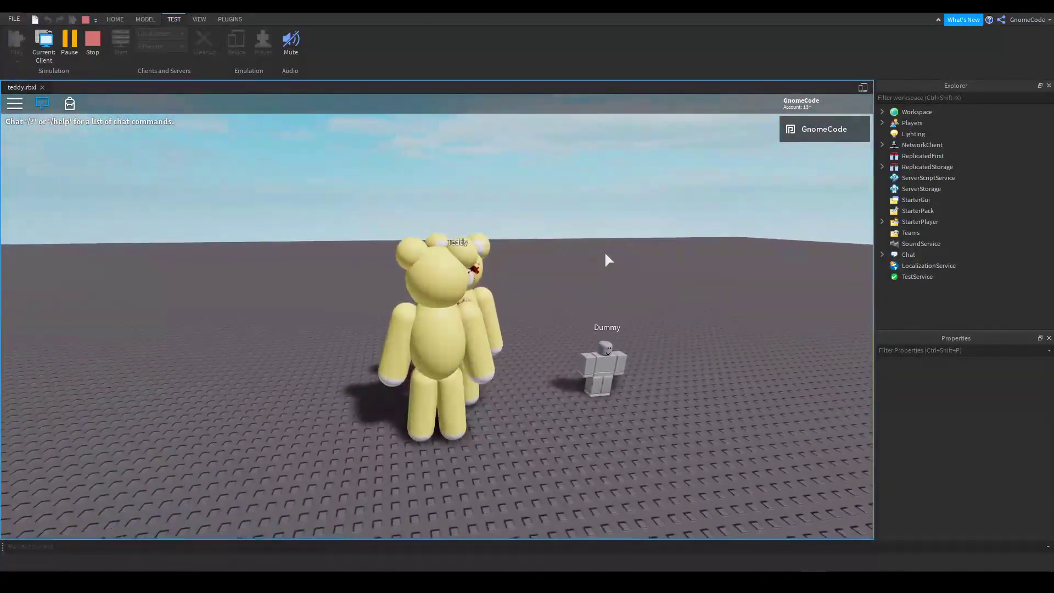
scroll(604, 251, down, 5)
key(w)
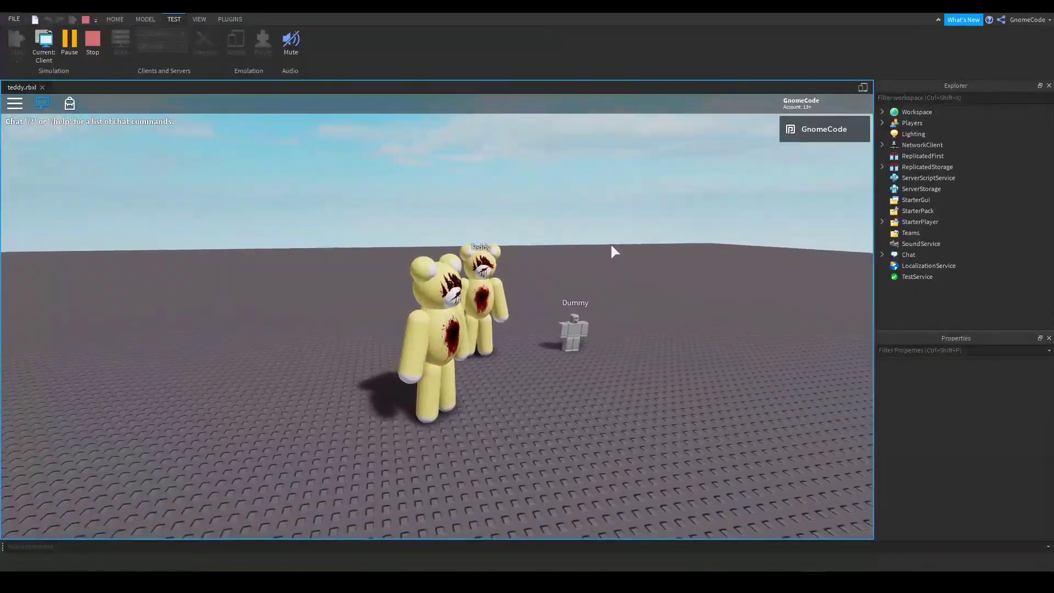
key(s)
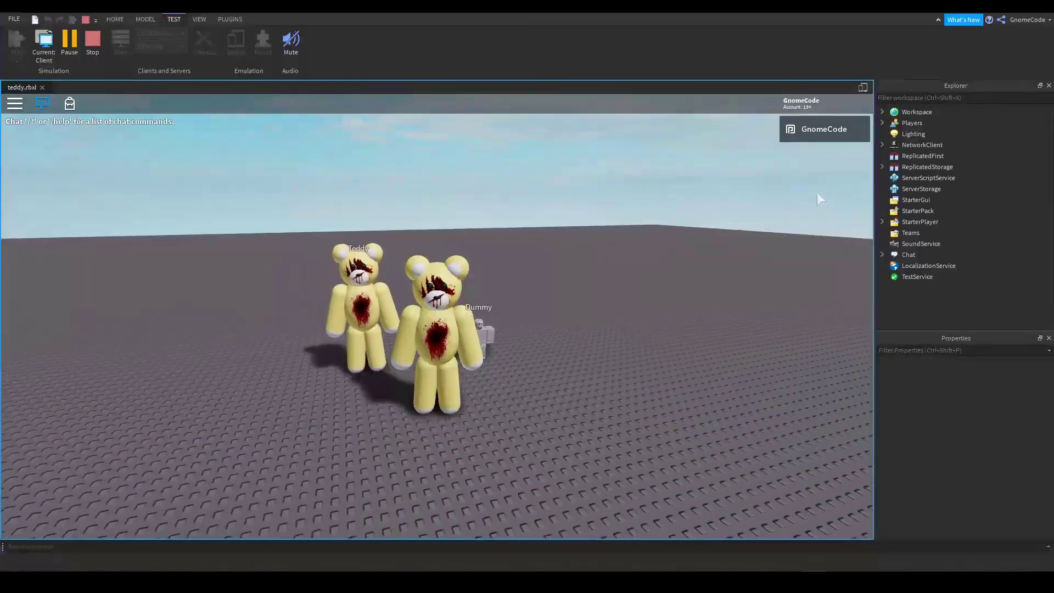
click(882, 122)
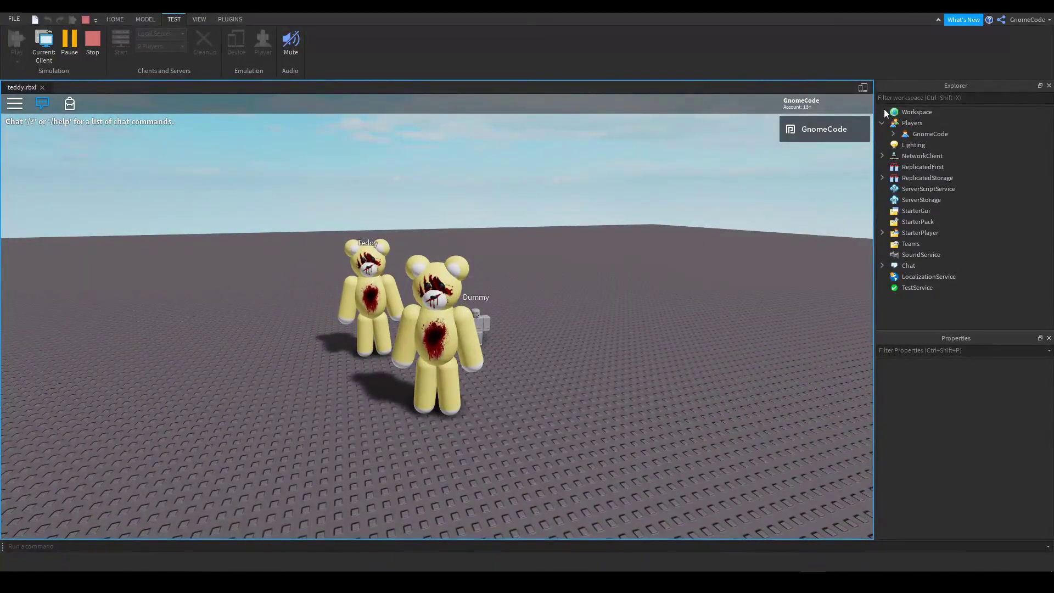
Open the player character's Animate script from Workspace, then close it to return to the game
click(882, 111)
click(922, 155)
click(893, 155)
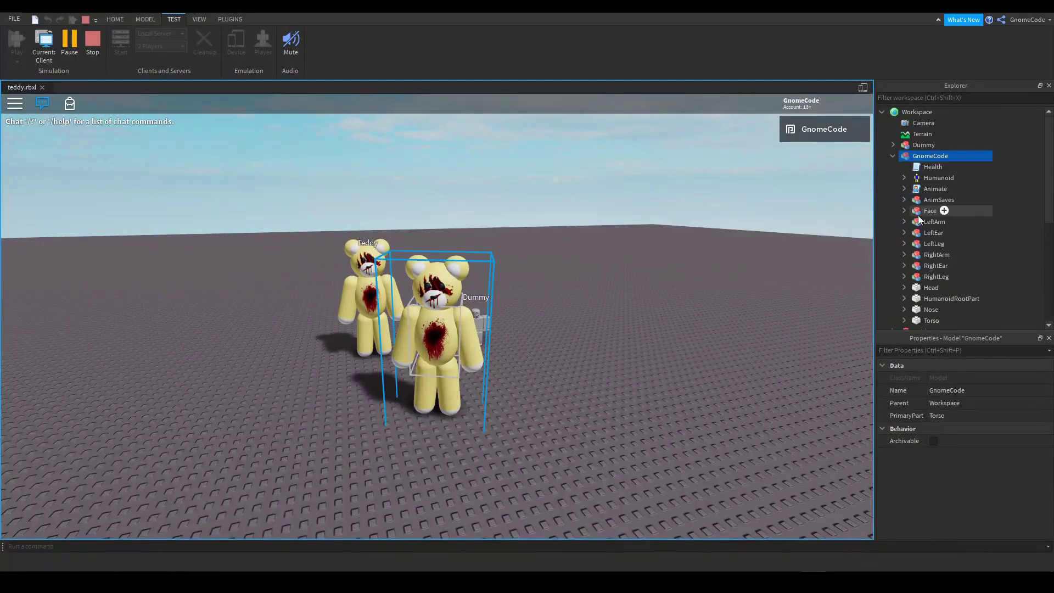
double_click(929, 188)
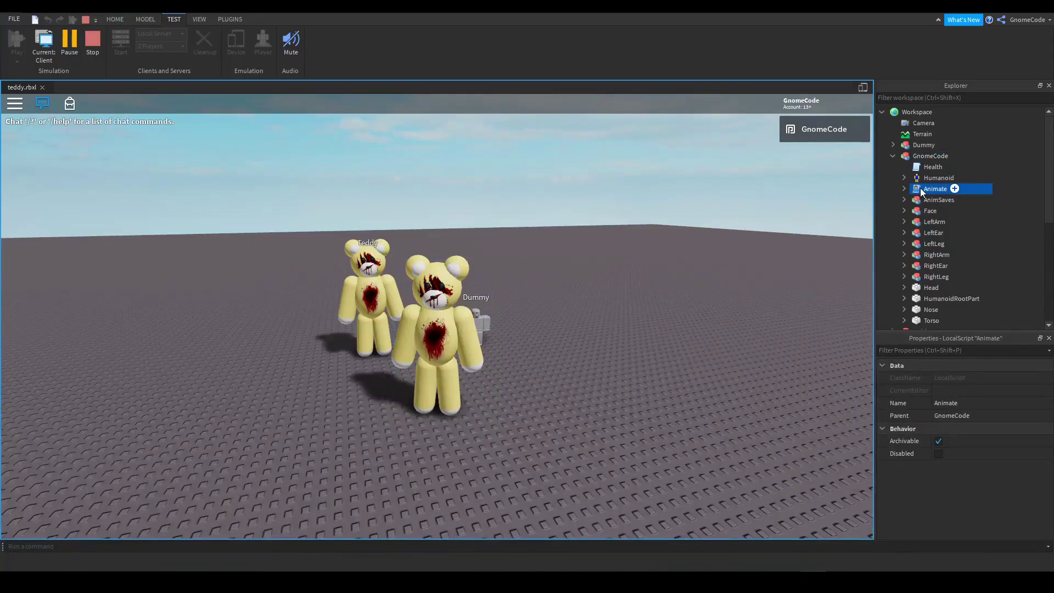
scroll(209, 240, up, 20)
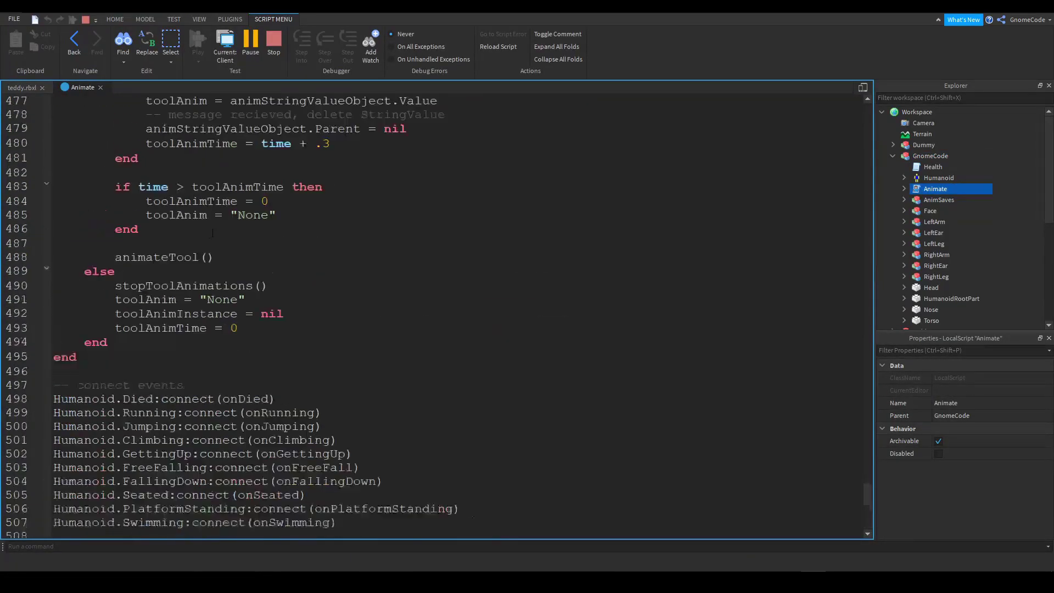
click(102, 87)
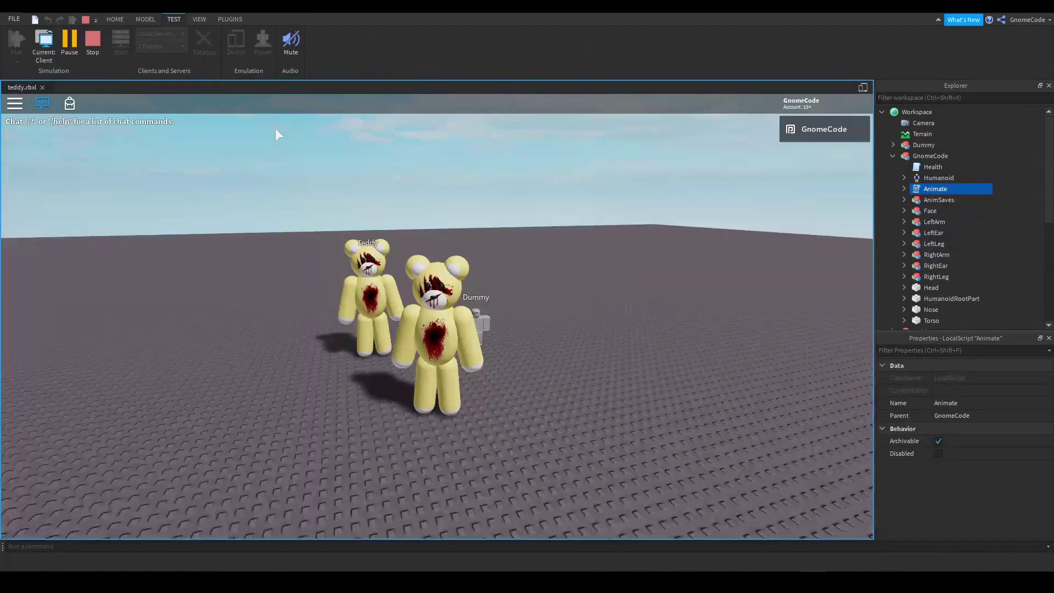
scroll(947, 193, down, 5)
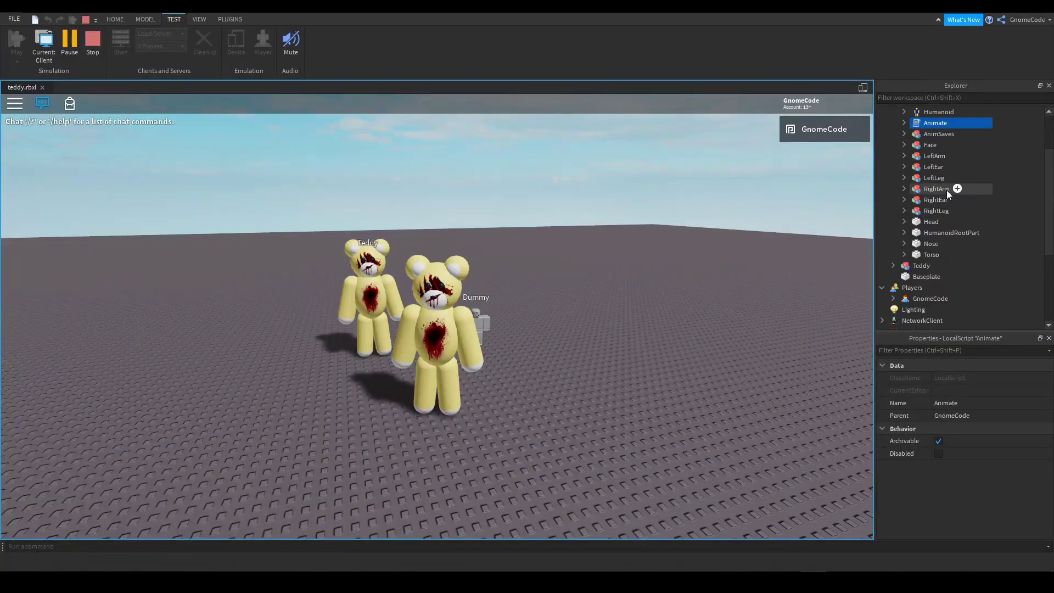
Switch to the browser and jump to the 'Changing a Default Animation' section
key(ctrl+super+Left)
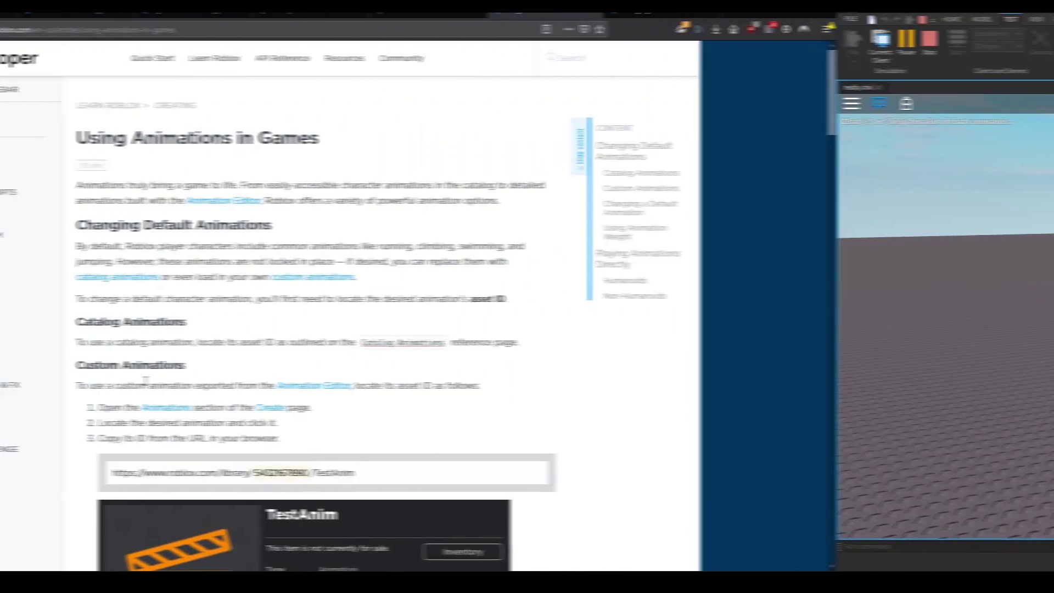
scroll(827, 373, down, 2)
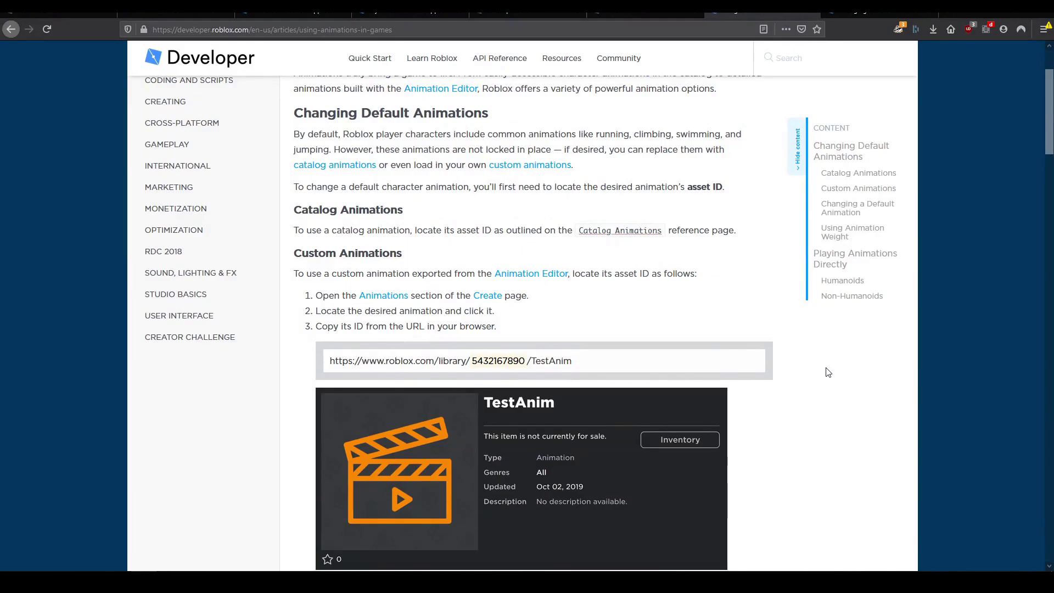
click(830, 211)
click(835, 215)
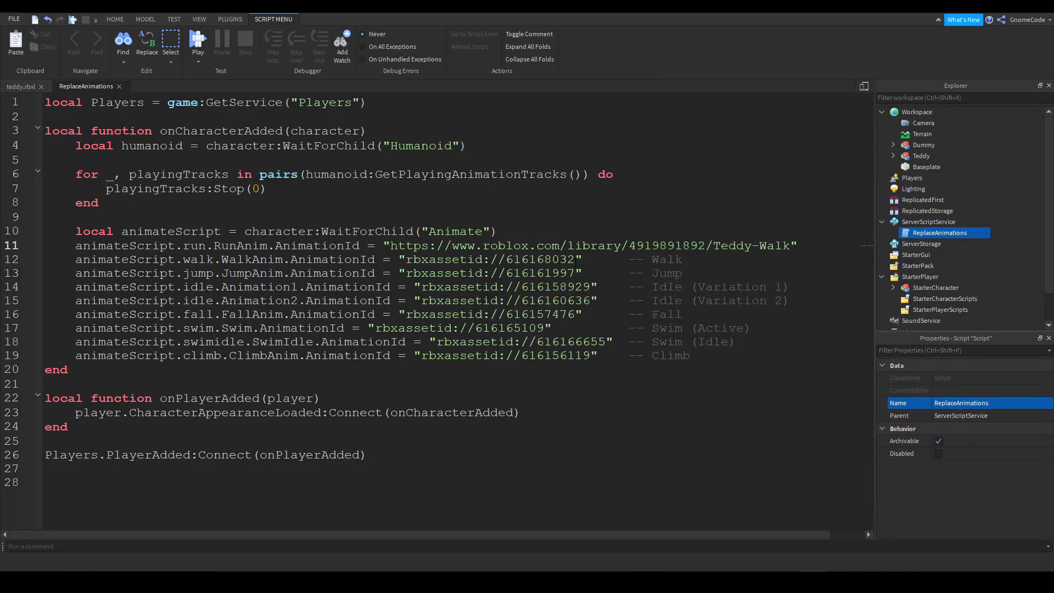
Select the walk animation's asset id, run a play-test, and show the Output log
drag(575, 259, 451, 259)
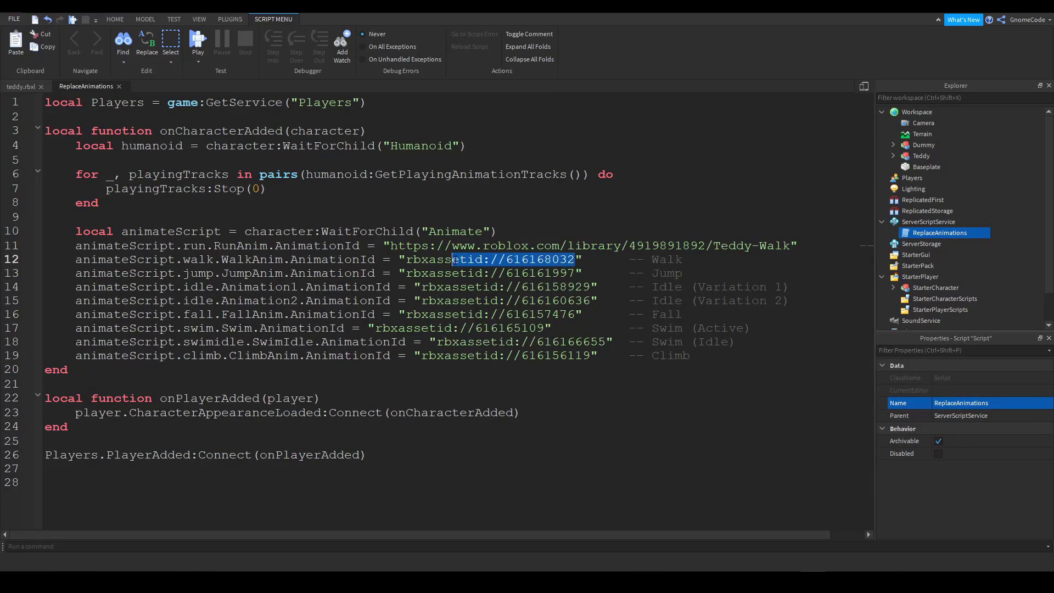
click(189, 52)
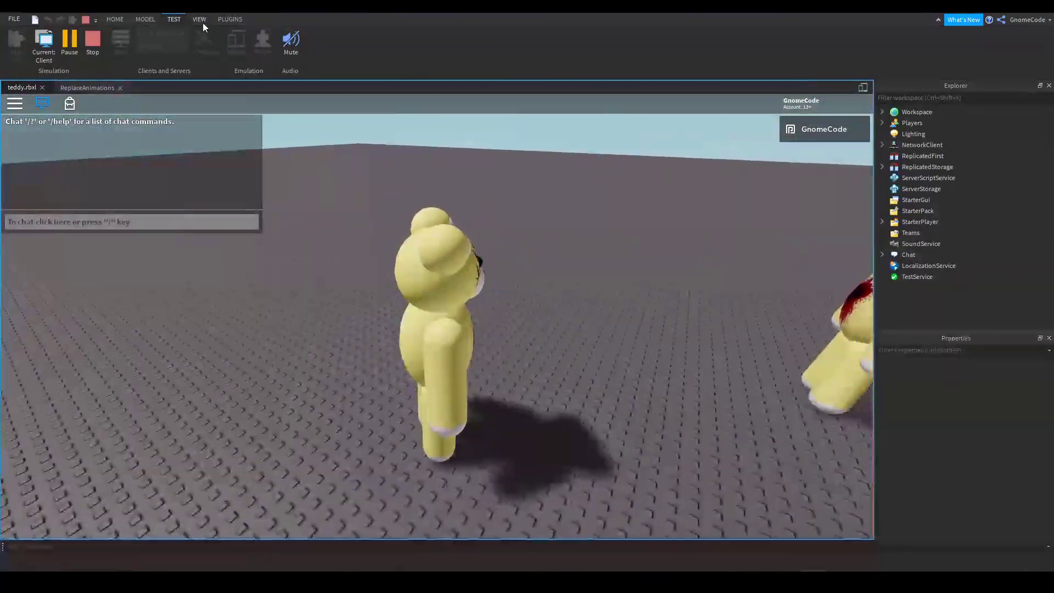
click(199, 20)
click(164, 47)
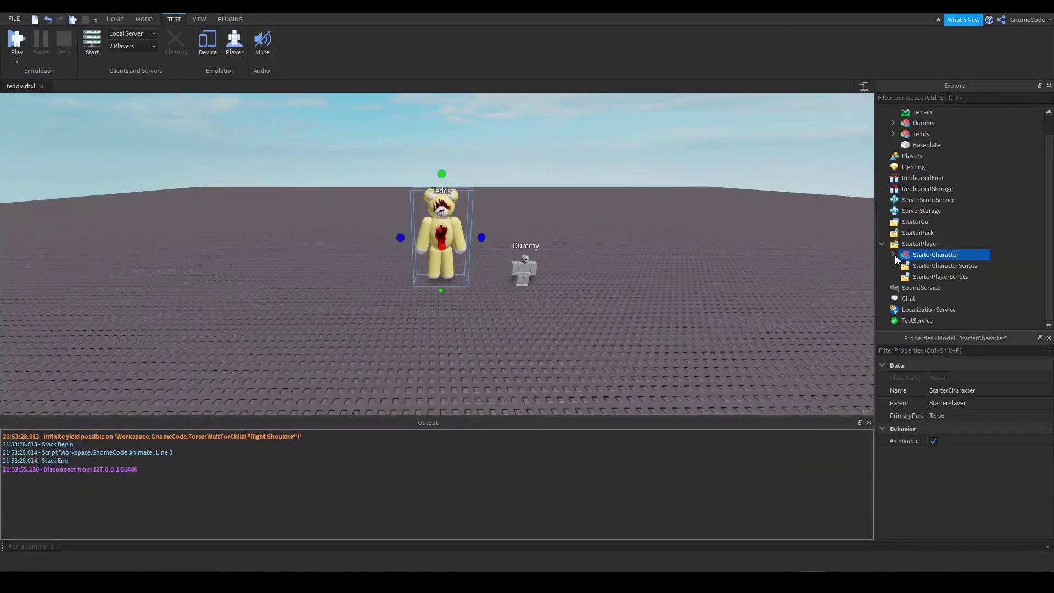
Expand StarterCharacter > Torso and select its Right Shoulder joint
click(893, 255)
click(904, 185)
click(944, 252)
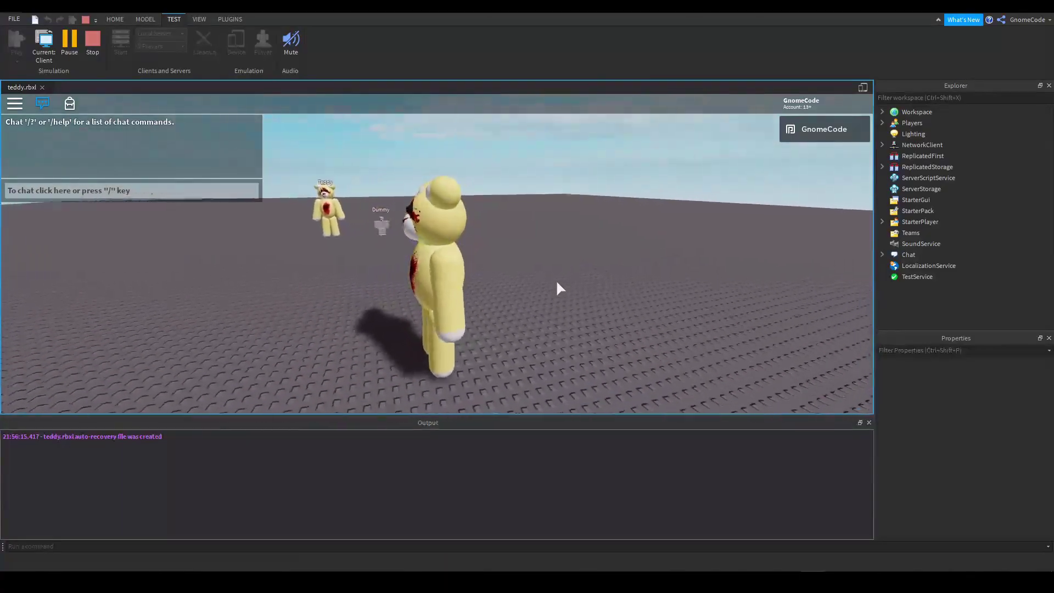
Walk the teddy back and forth between the camera and the Teddy NPC and Dummy
key(s)
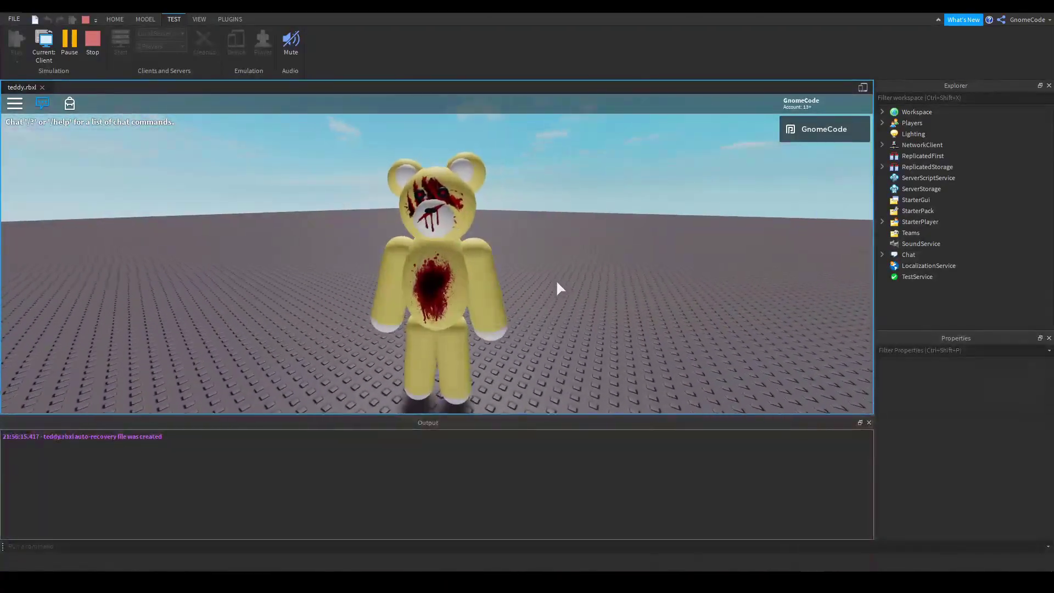
key(w)
key(s)
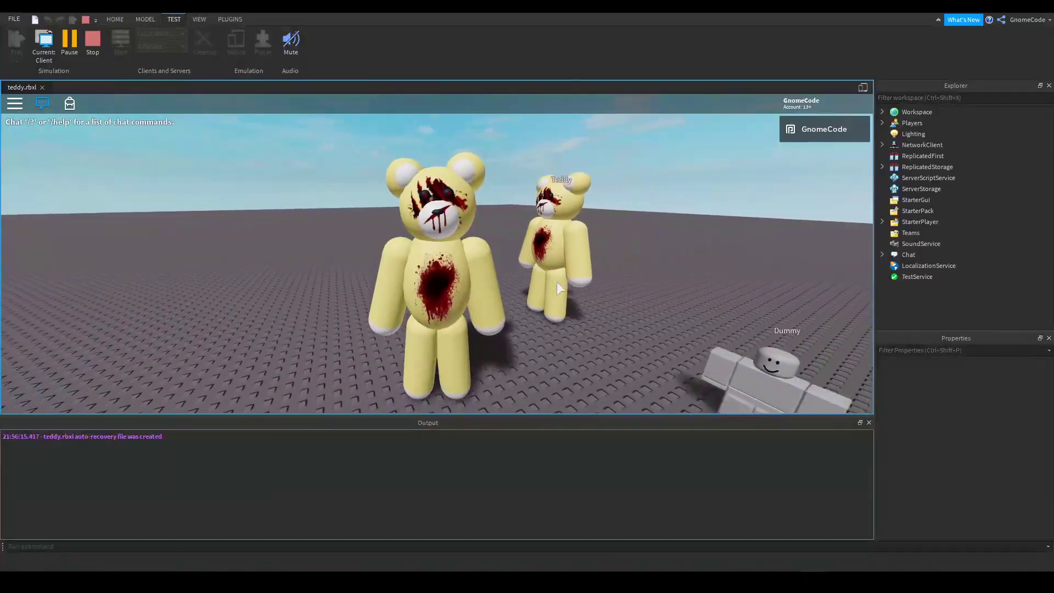
key(w)
key(w)
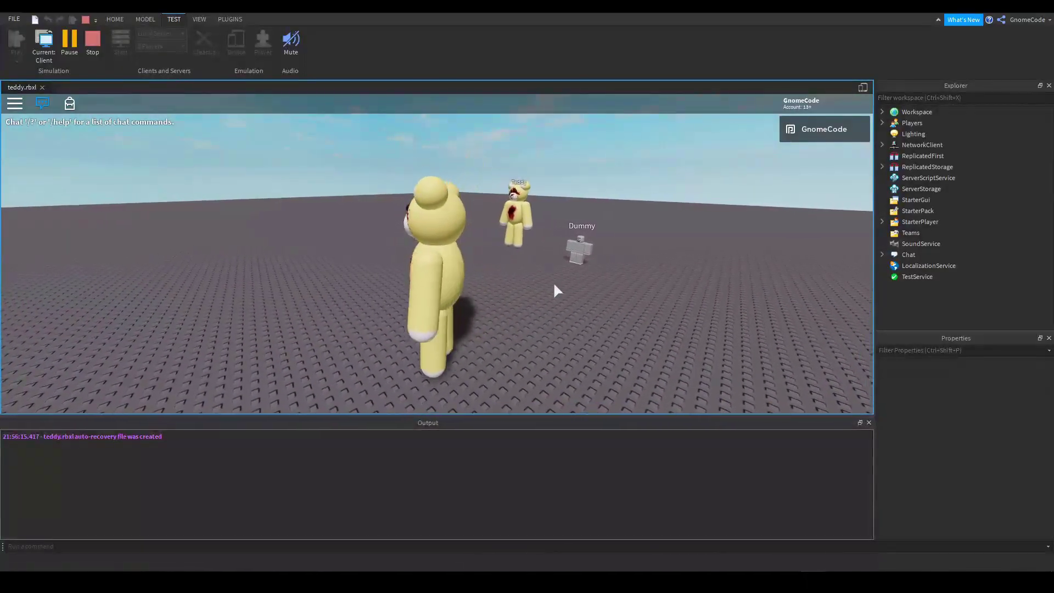
key(s)
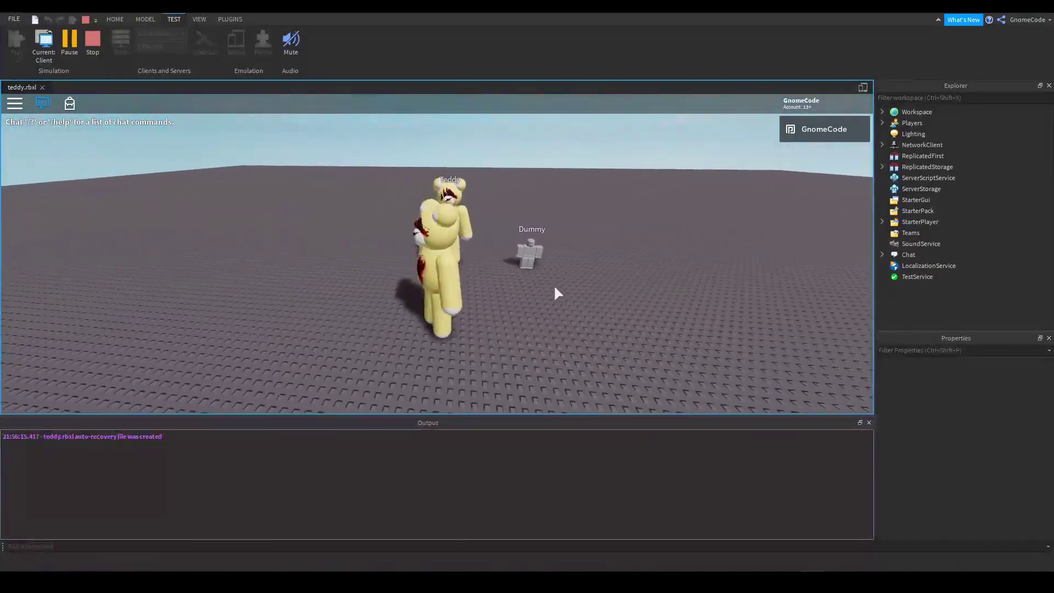
Stop the play-test, then in the rerun turn the teddy right and rotate the camera around it
click(94, 43)
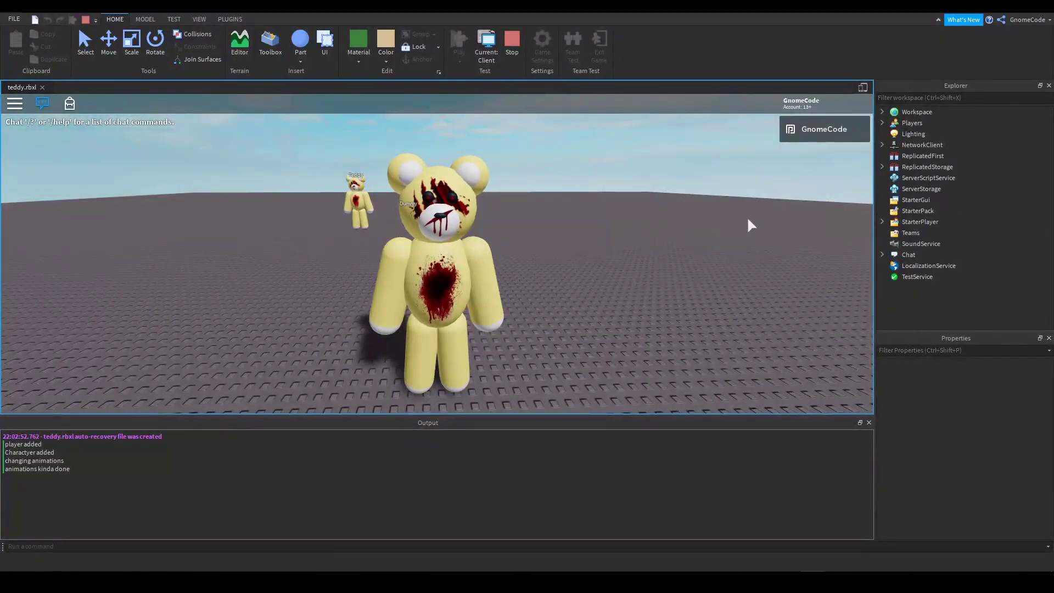
key(d)
right_drag(746, 216, 746, 215)
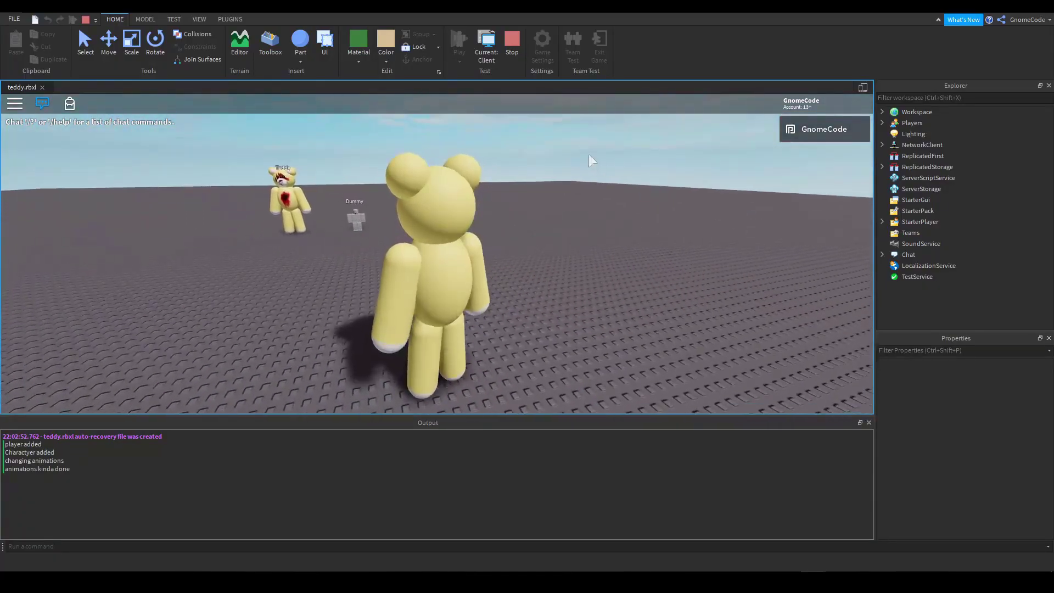
Stop the play-test and delete the stray Part
click(511, 46)
scroll(551, 236, up, 2)
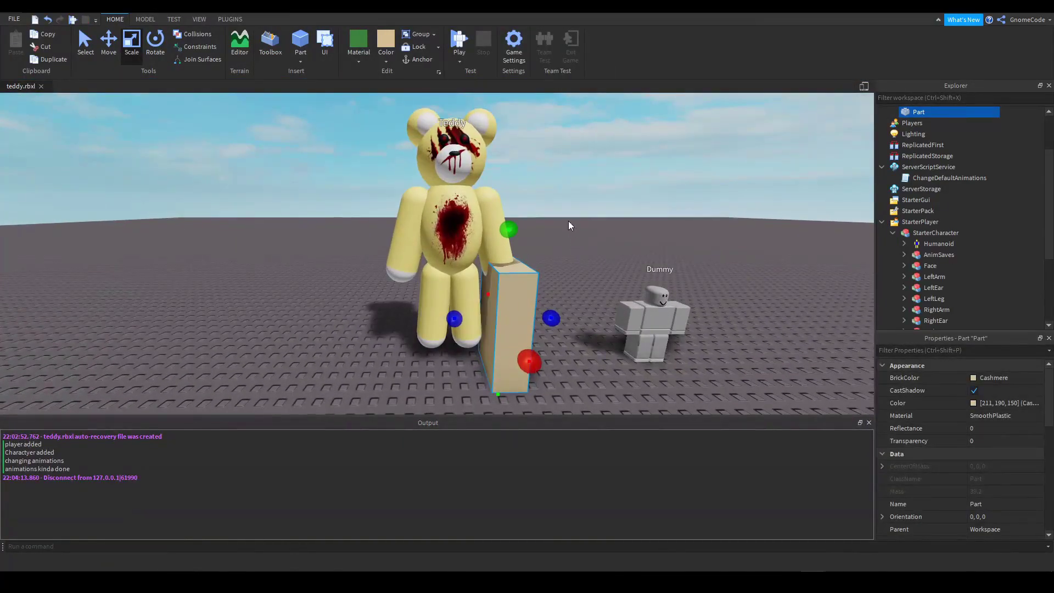
key(Delete)
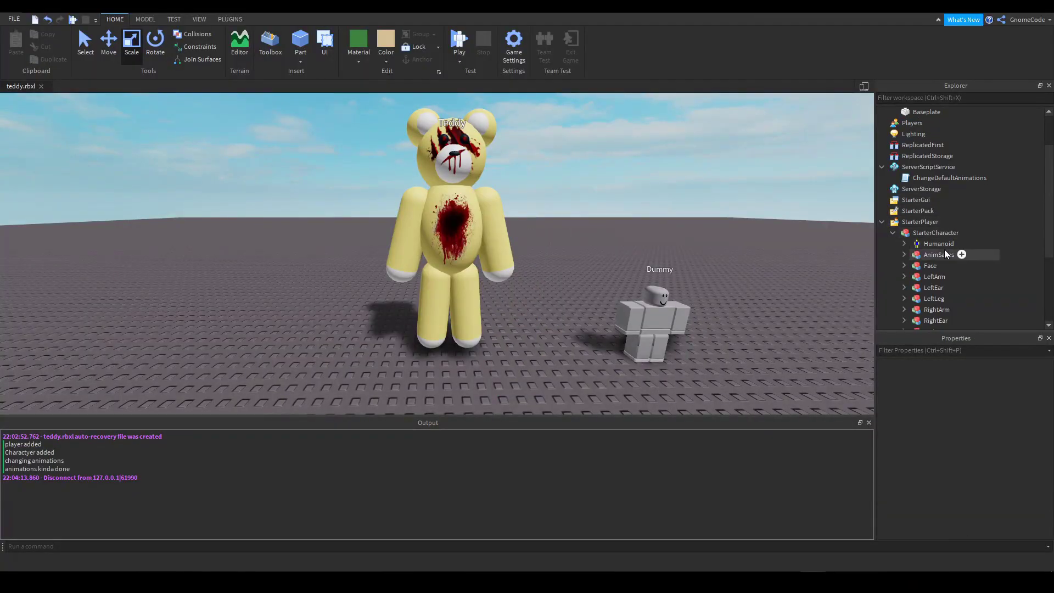
Set the StarterCharacter Humanoid's HipHeight to 5.5 and start a new play-test
click(939, 244)
scroll(991, 449, down, 8)
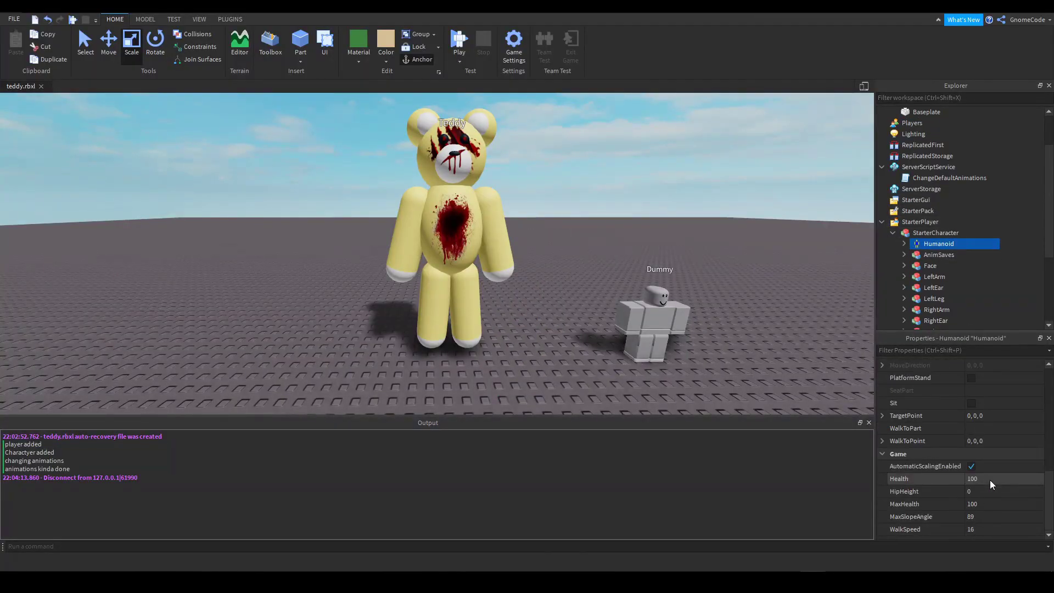
click(986, 490)
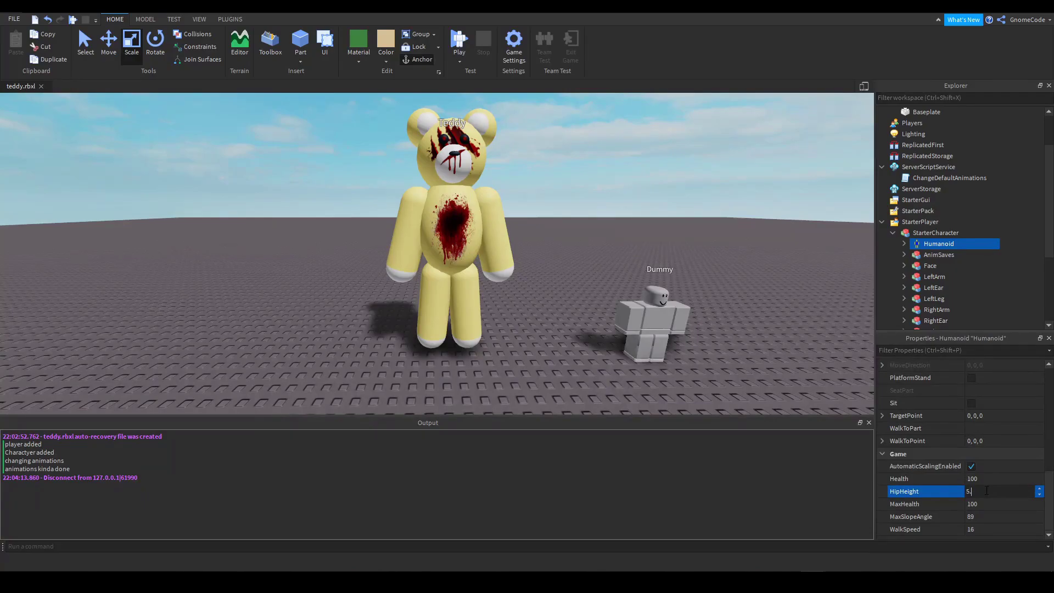
text(5.5)
key(F5)
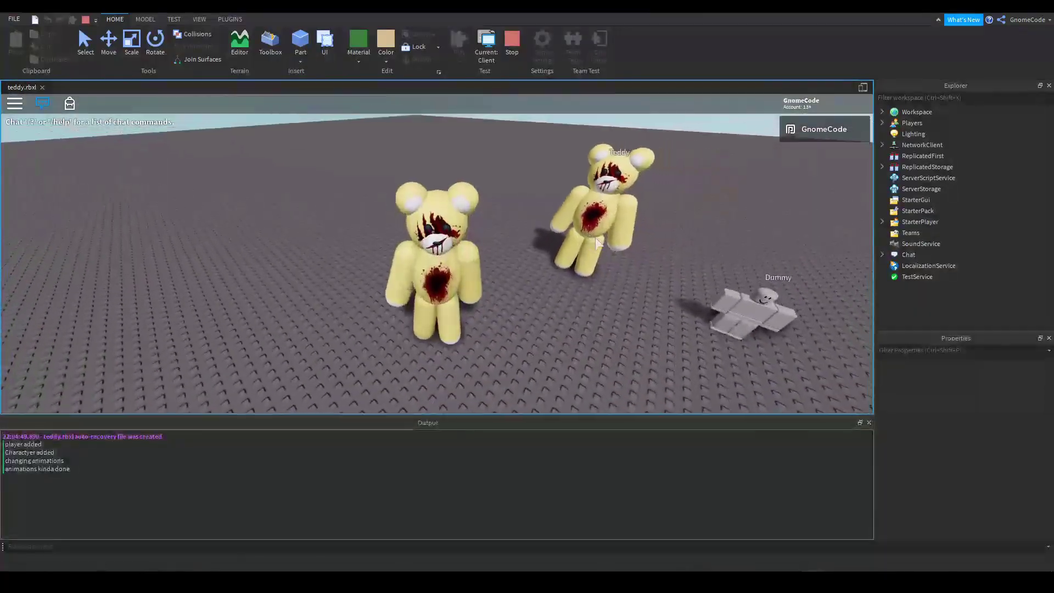
Stop the test and publish the teddy animation to Roblox, overwriting the existing Teddy Walk animation
key(shift+F5)
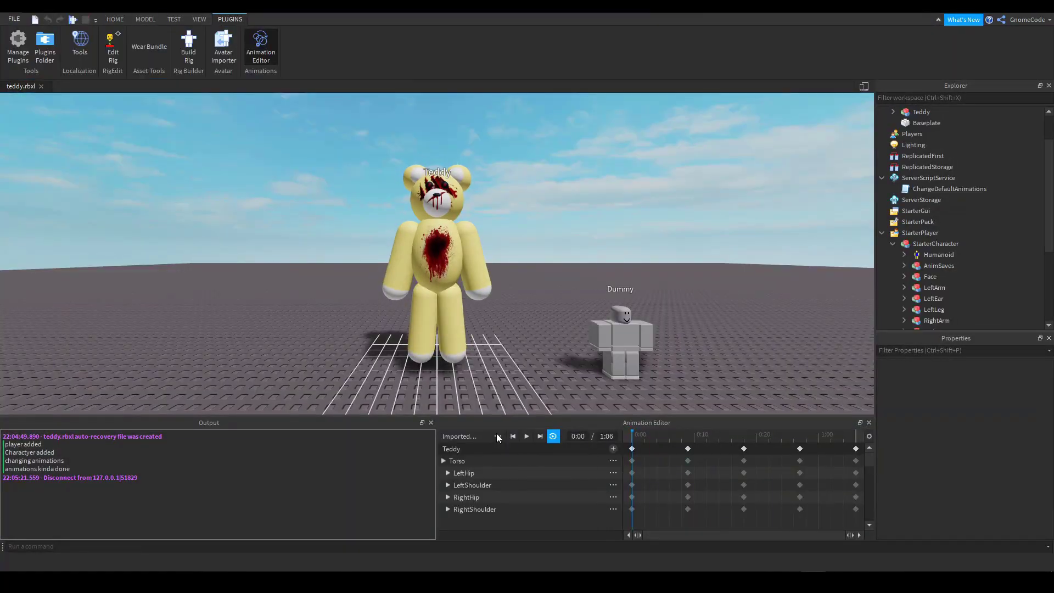
click(498, 436)
click(568, 491)
click(798, 229)
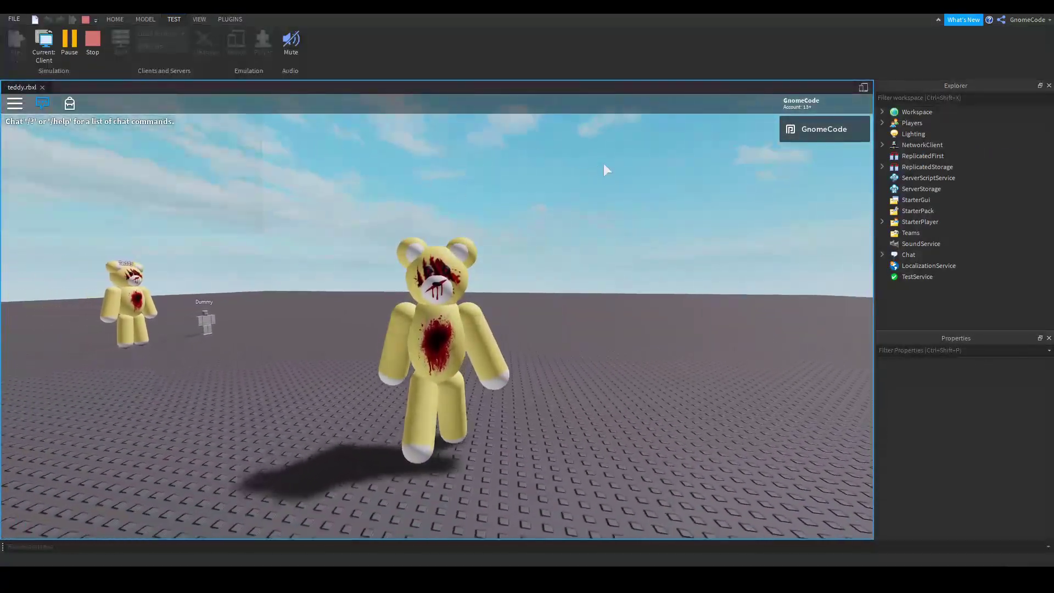
key(a)
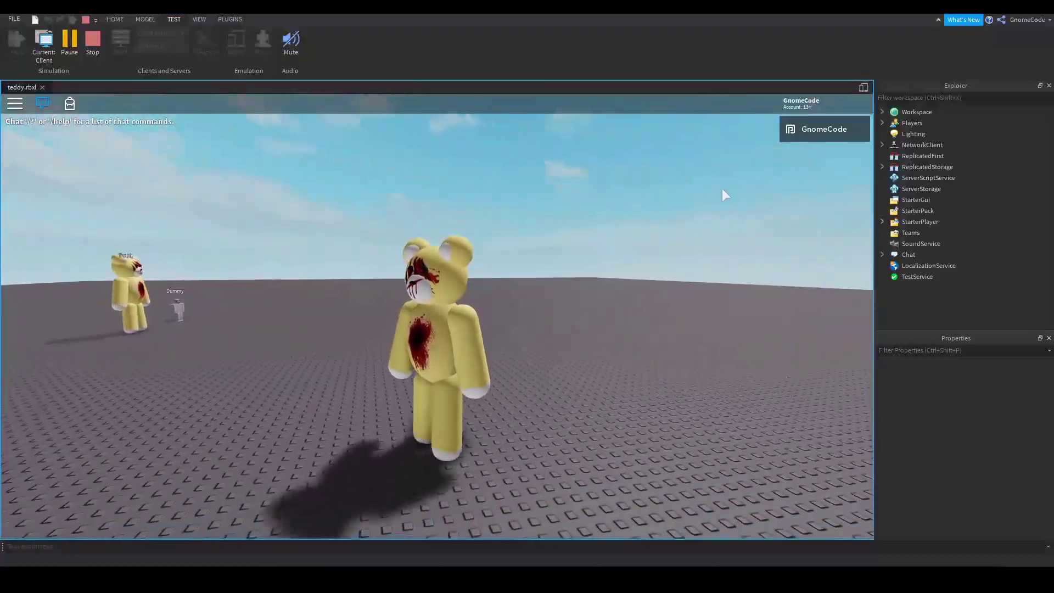
key(w)
right_drag(722, 189, 723, 188)
scroll(723, 189, up, 2)
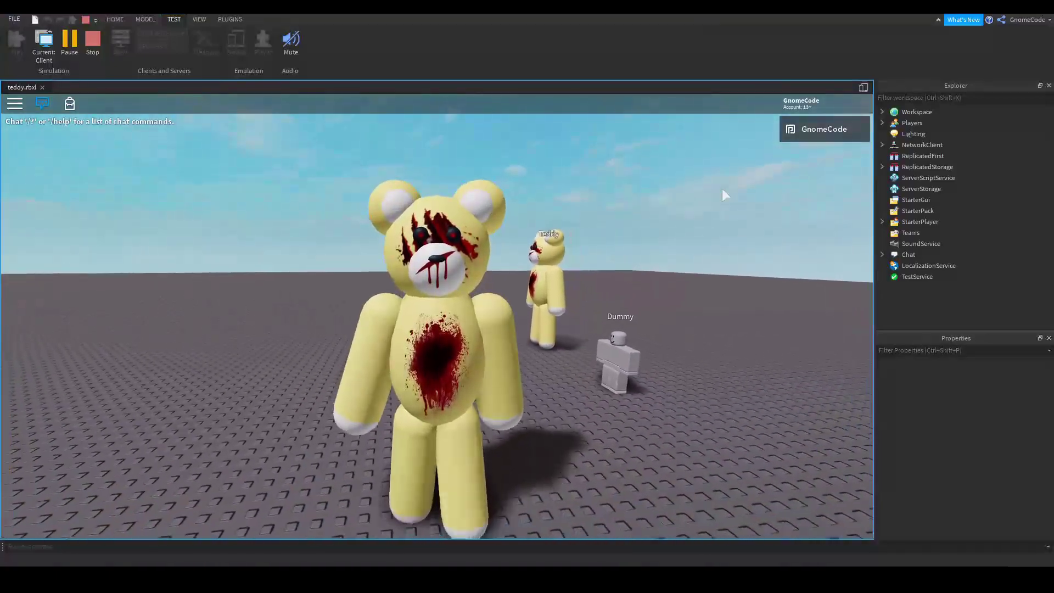
key(a)
key(d)
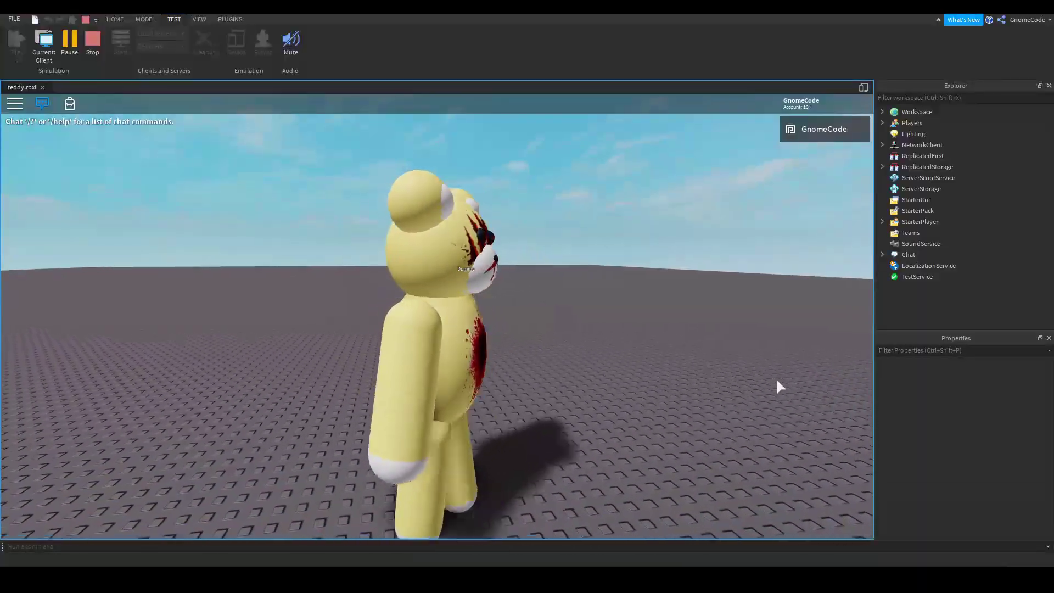
key(s)
scroll(777, 381, down, 3)
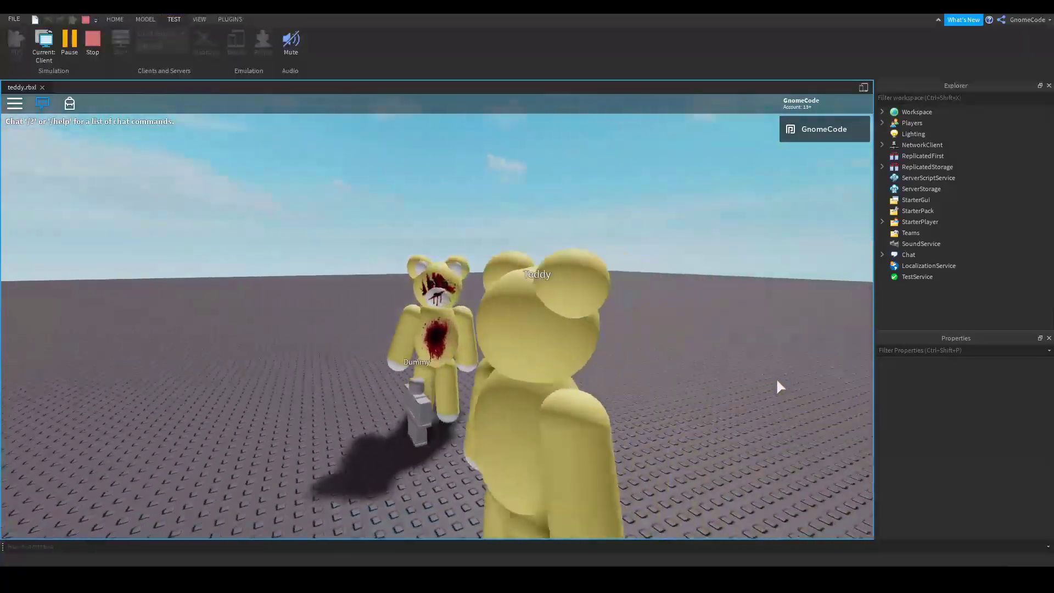
key(w)
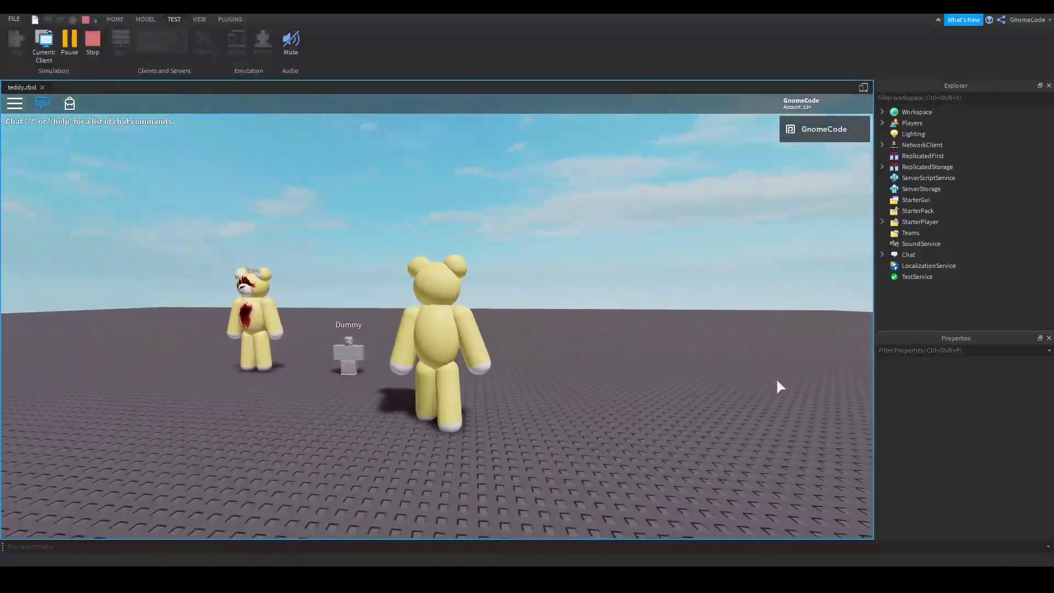